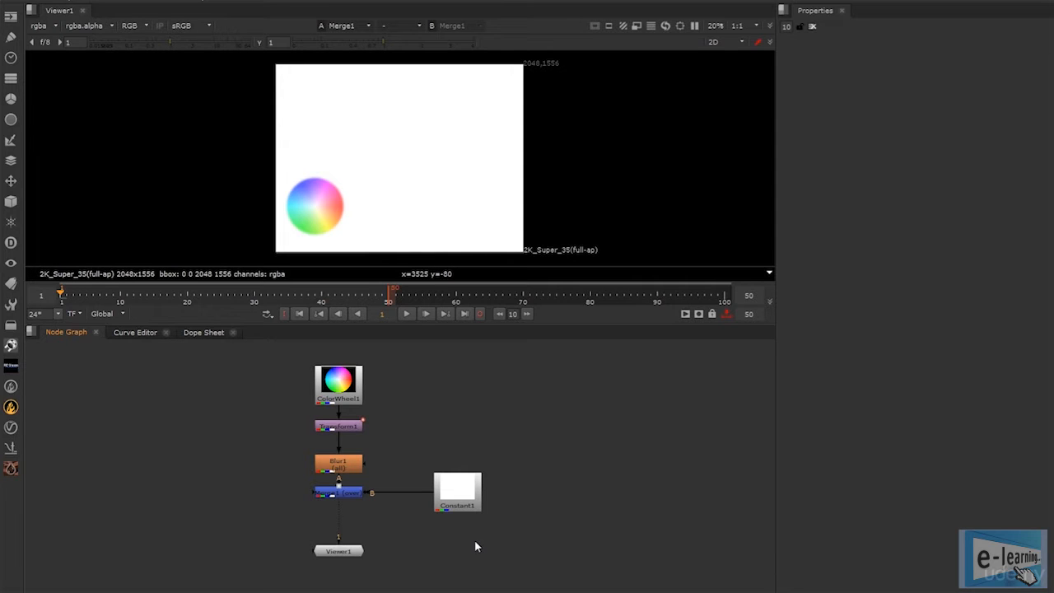
# - Move the Viewer1 node to the lower left of the node tree, clear of the main chain
pyautogui.moveTo(340, 555); pyautogui.dragTo(264, 559)
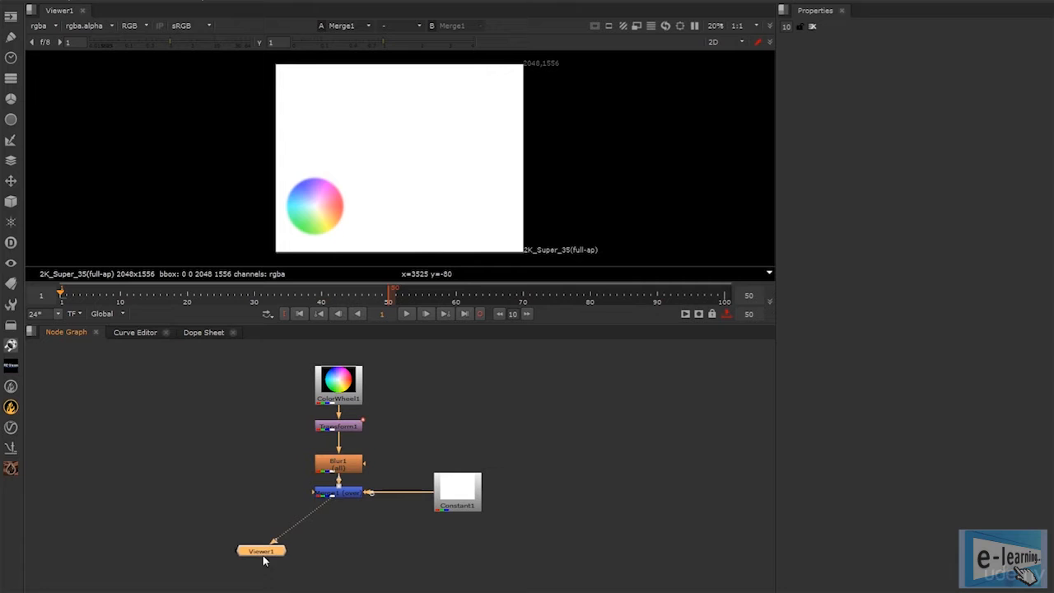
pyautogui.moveTo(306, 453); pyautogui.dragTo(310, 457, button='middle')
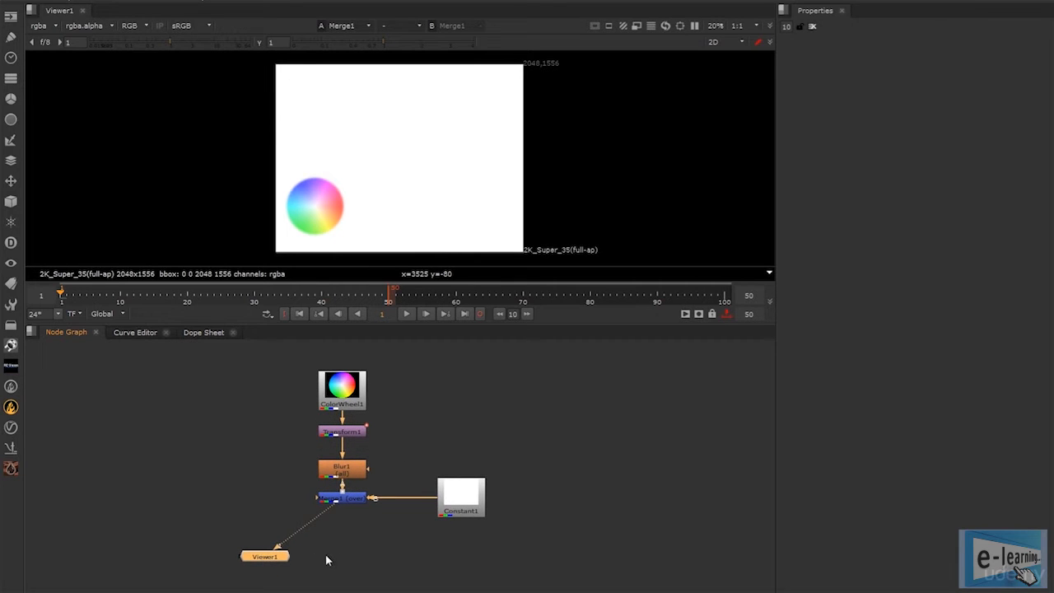
pyautogui.moveTo(266, 558); pyautogui.dragTo(243, 558)
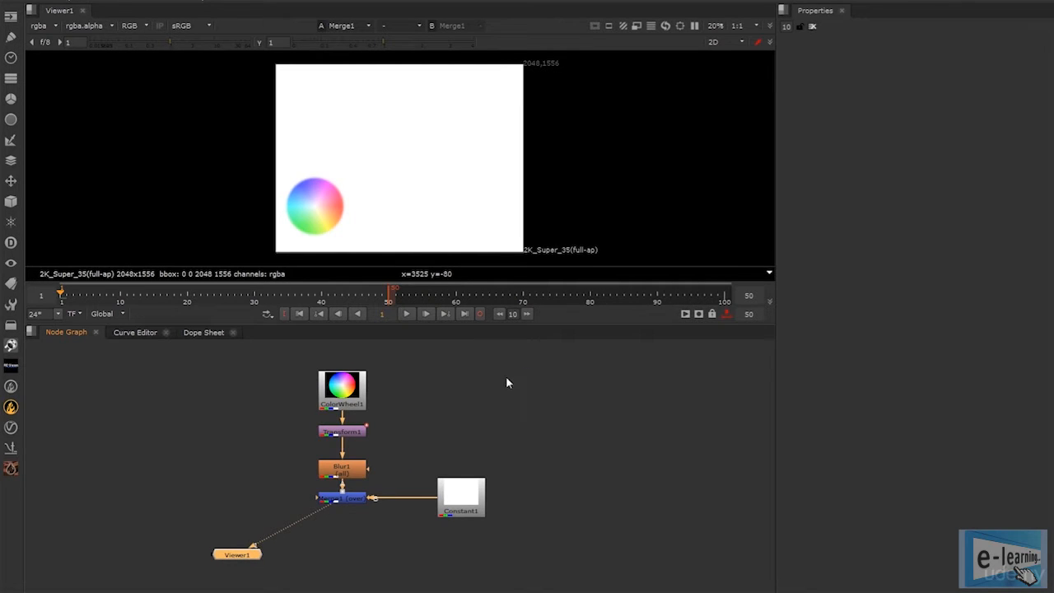
# - View the outputs of ColorWheel1, Transform1, Blur1 and Merge1 one after another through Viewer1
pyautogui.click(330, 399)
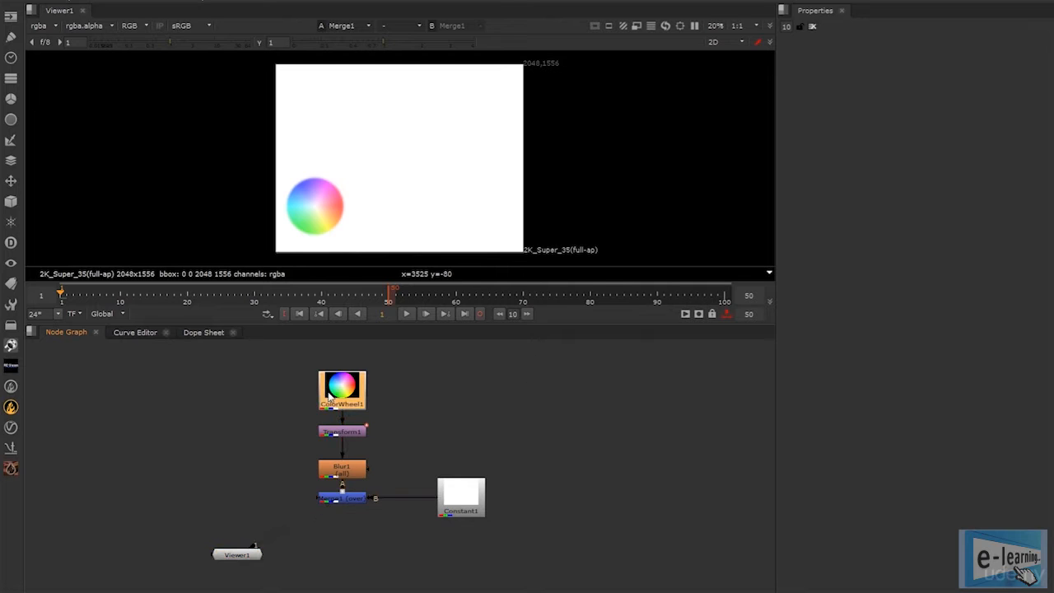
pyautogui.press('1')
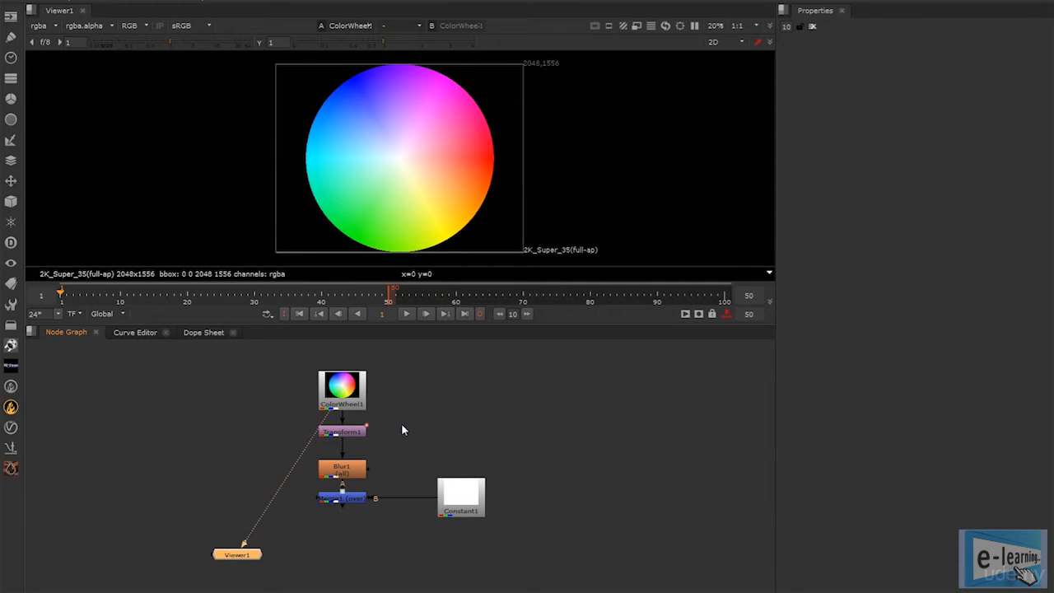
pyautogui.click(357, 431)
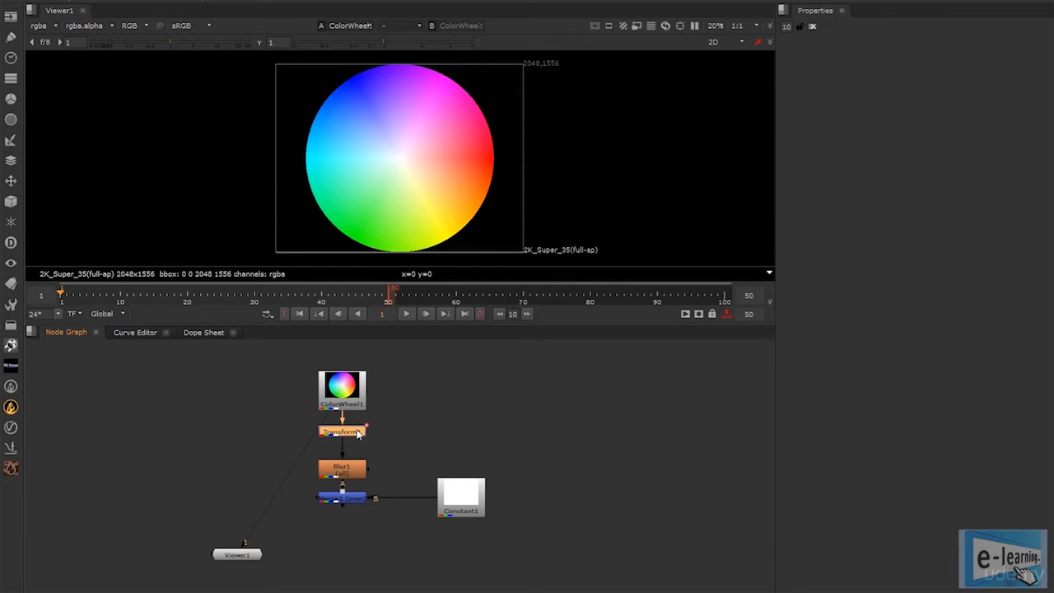
pyautogui.press('1')
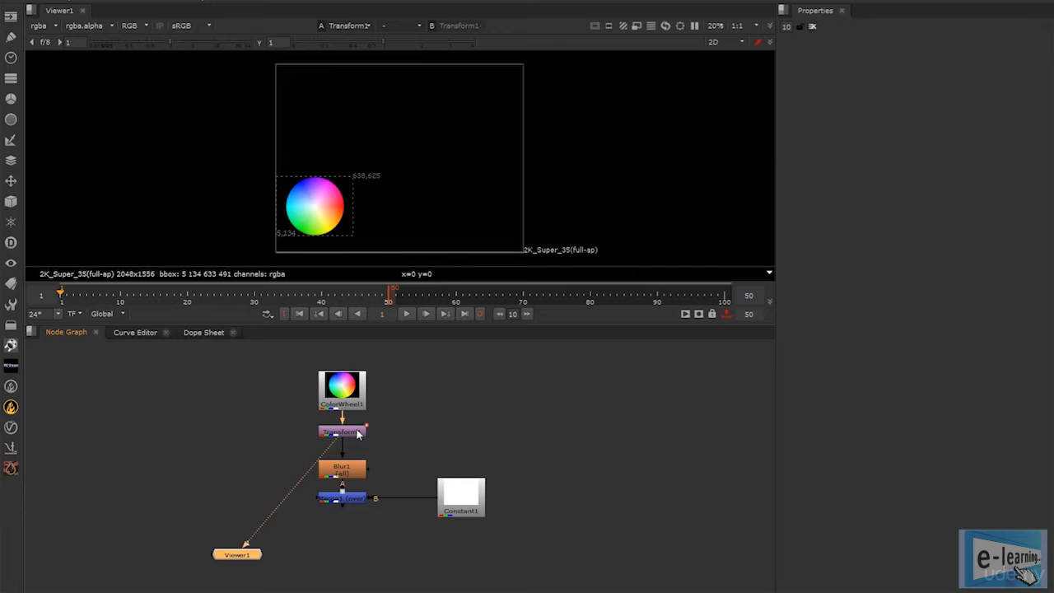
pyautogui.click(352, 472)
pyautogui.press('1')
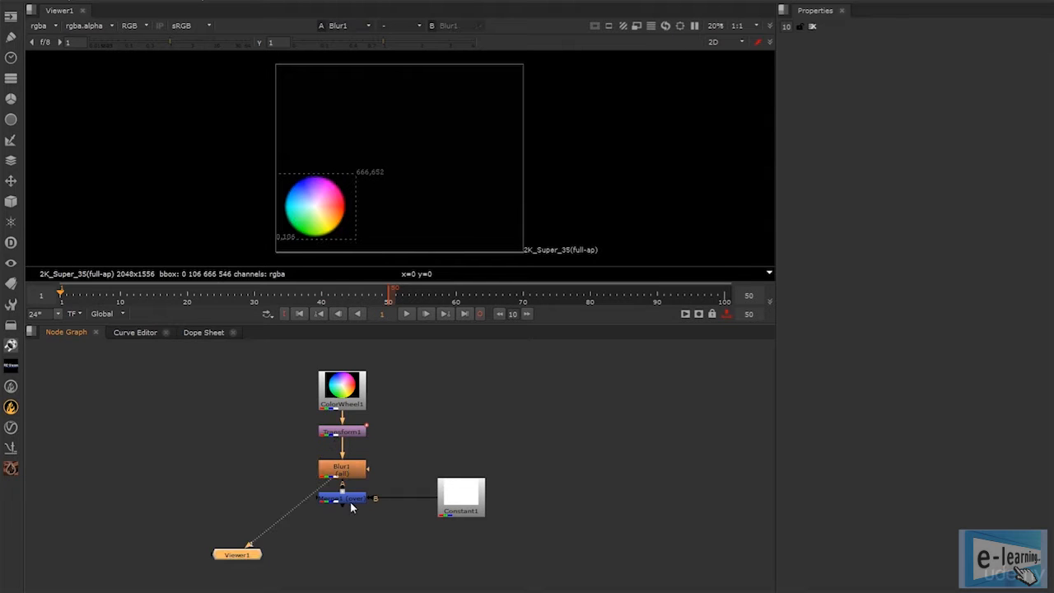
pyautogui.click(356, 500)
pyautogui.press('1')
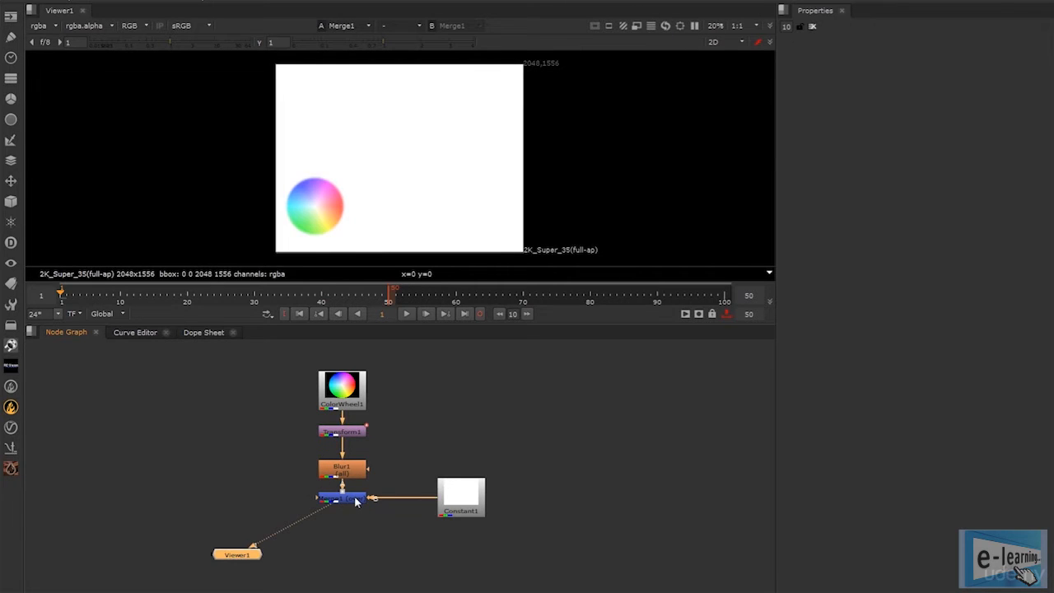
pyautogui.click(420, 418)
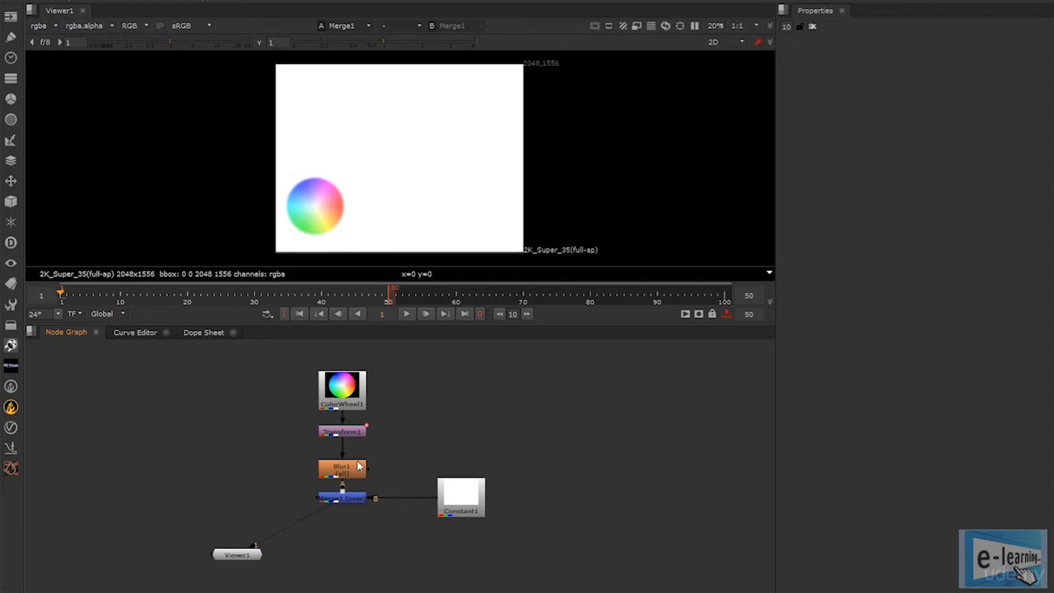
# - Open the Transform1 properties and play the color wheel's motion along its path, stopping at frame 24
pyautogui.moveTo(355, 434); pyautogui.dragTo(355, 439)
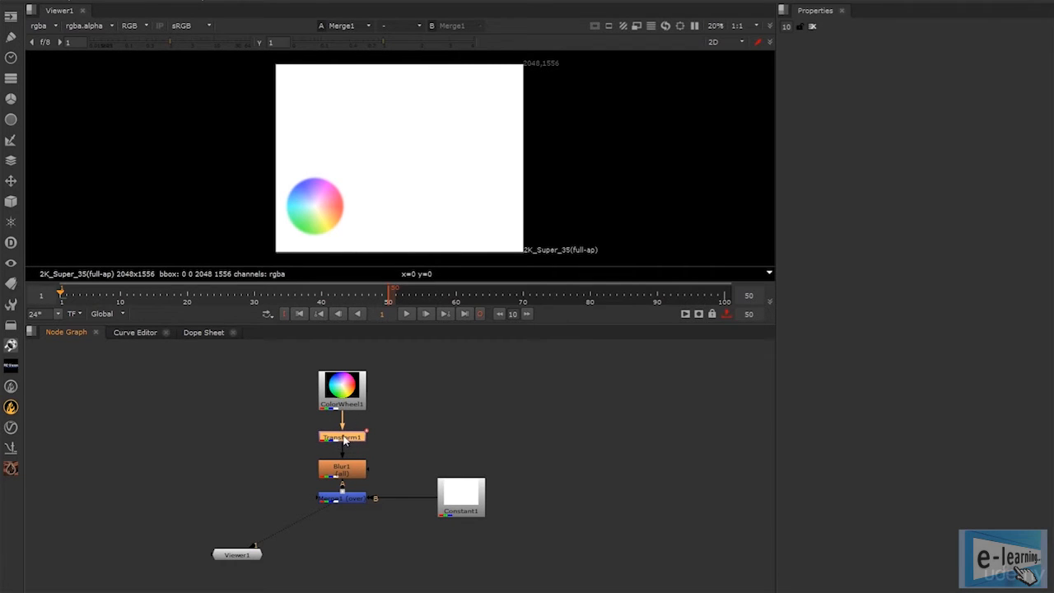
pyautogui.doubleClick(341, 438)
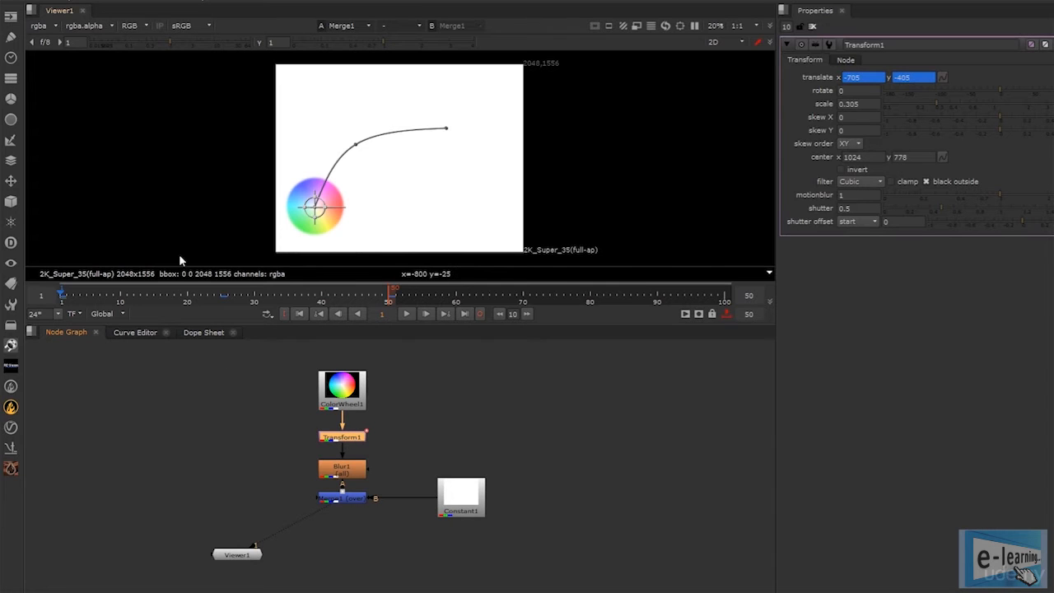
pyautogui.click(412, 315)
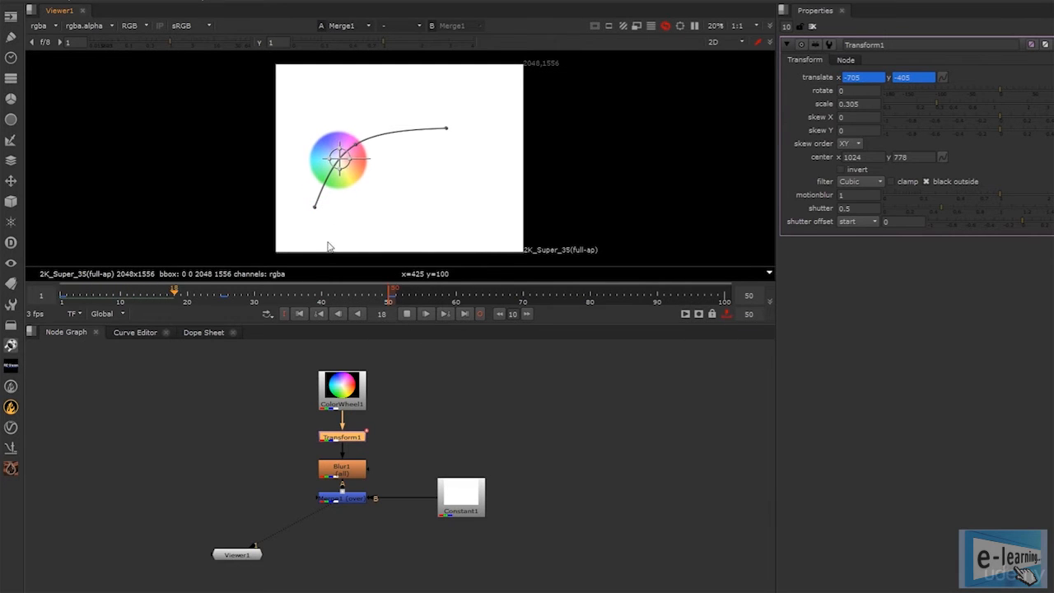
pyautogui.click(407, 314)
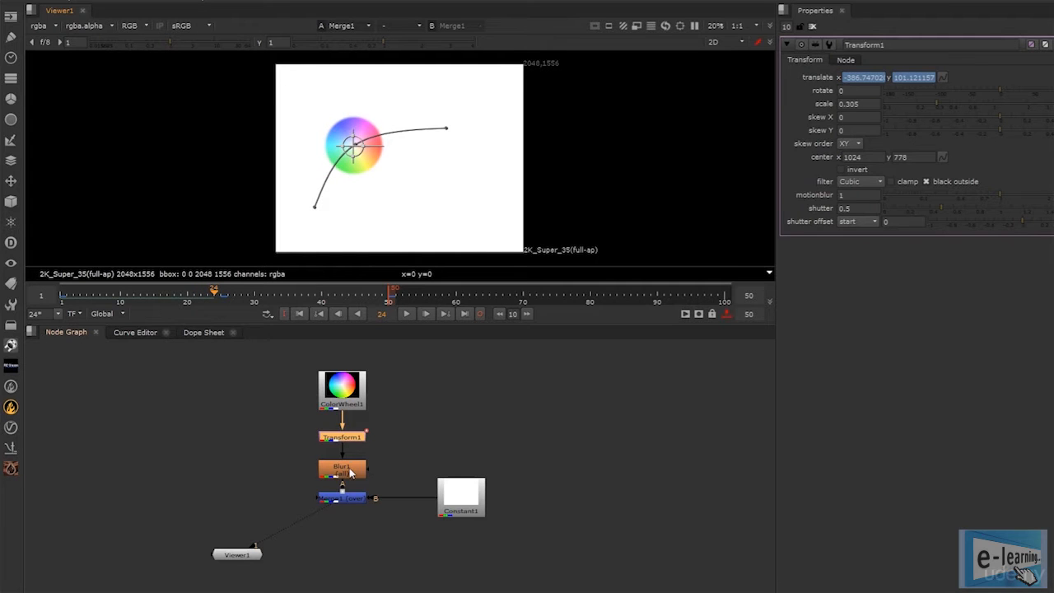
# - Compare the Blur1 and Transform1 outputs up close in the viewer at frame 24, ending on the Merge1 output
pyautogui.click(348, 471)
pyautogui.press('1')
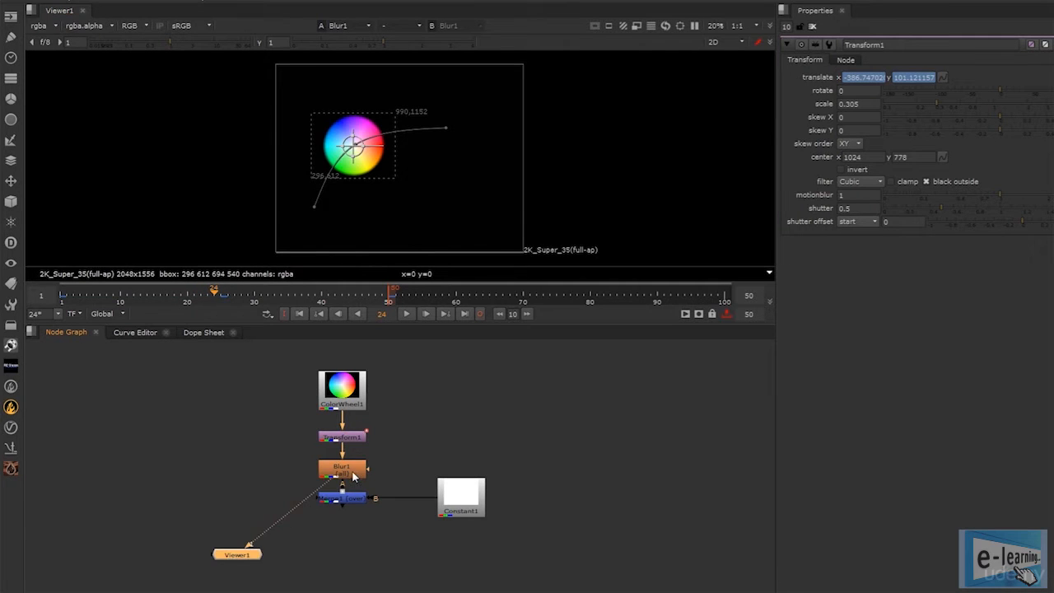
pyautogui.click(352, 439)
pyautogui.press('1')
pyautogui.scroll(3, 346, 140)
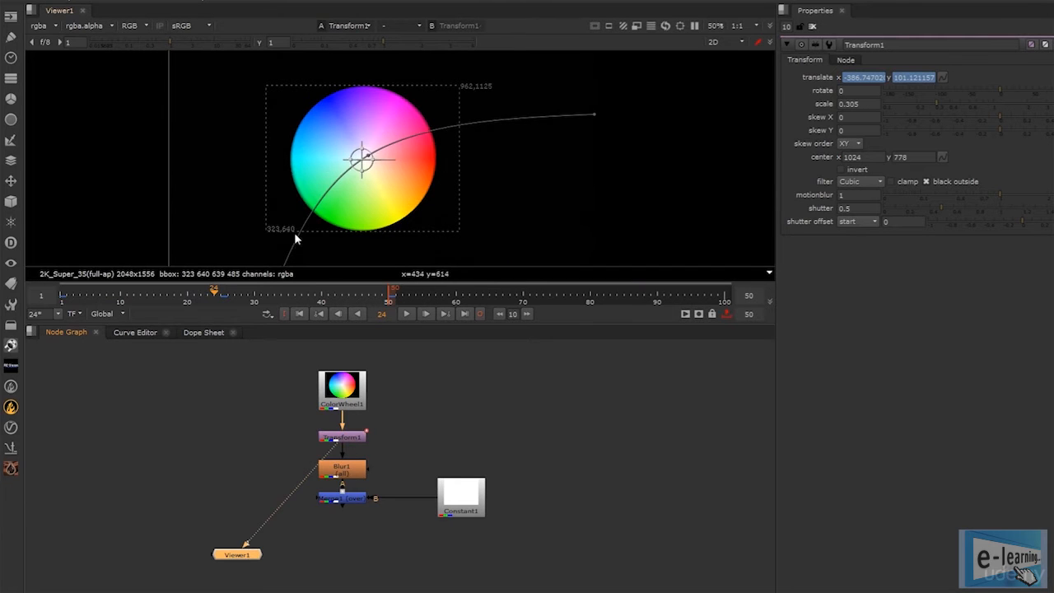
pyautogui.click(349, 473)
pyautogui.press('1')
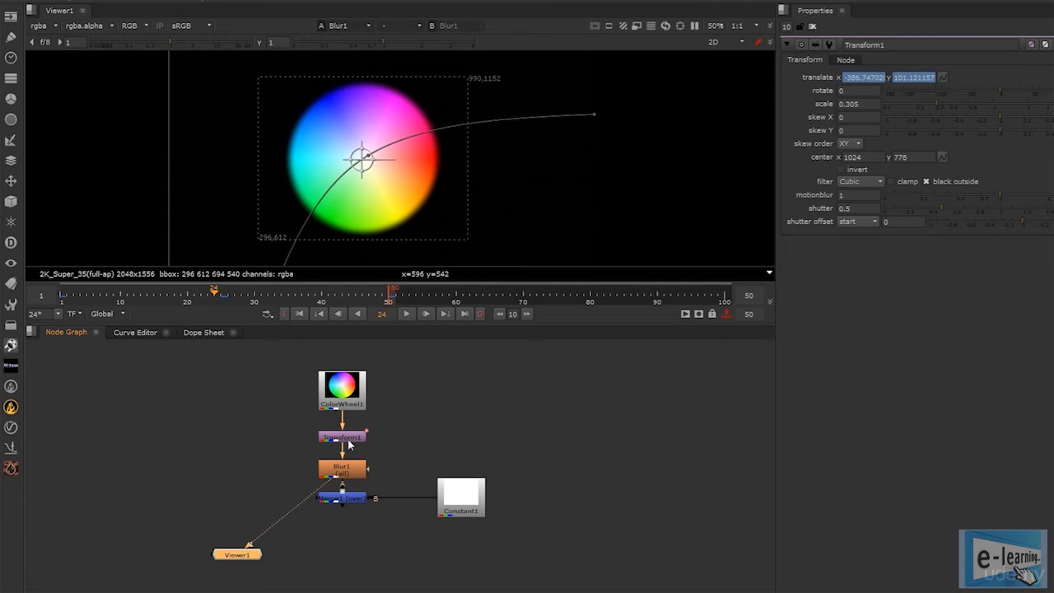
pyautogui.click(362, 499)
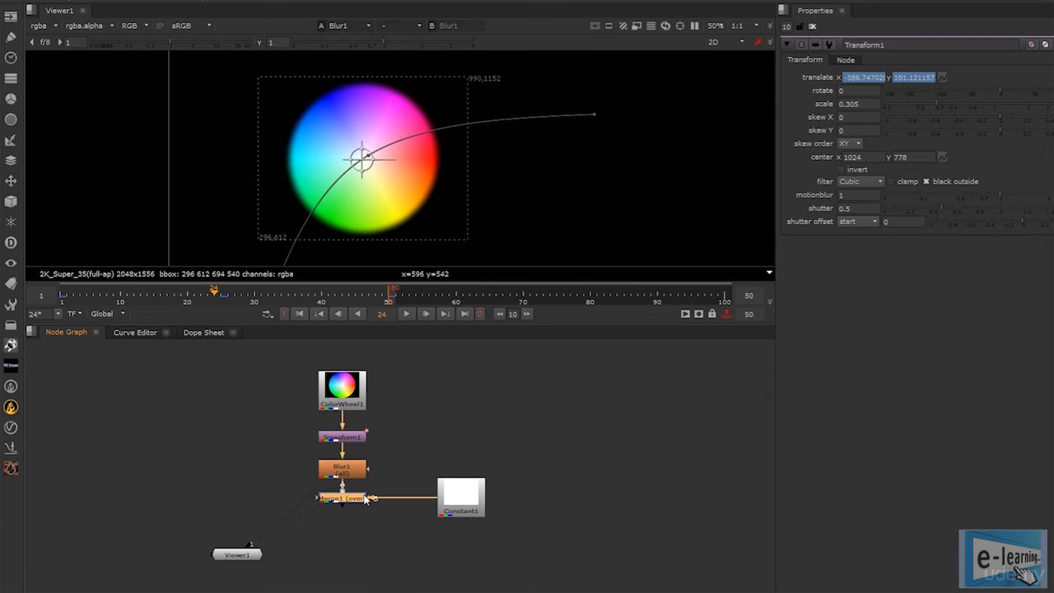
pyautogui.press('1')
pyautogui.click(368, 512)
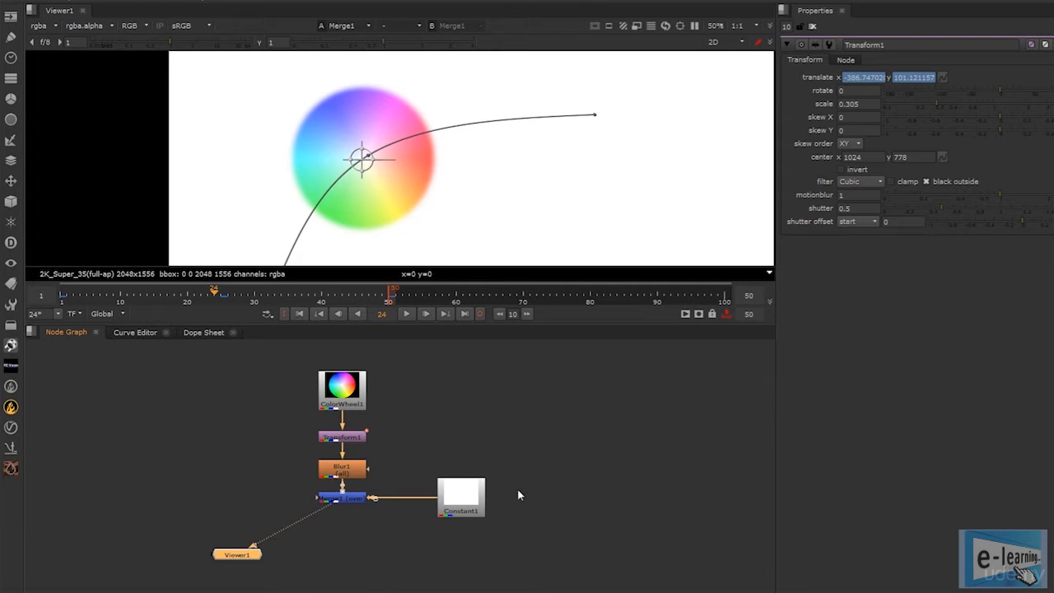
# - Add a new, unconnected ColorWheel node in the empty area left of the existing node tree
pyautogui.scroll(-3, 490, 494)
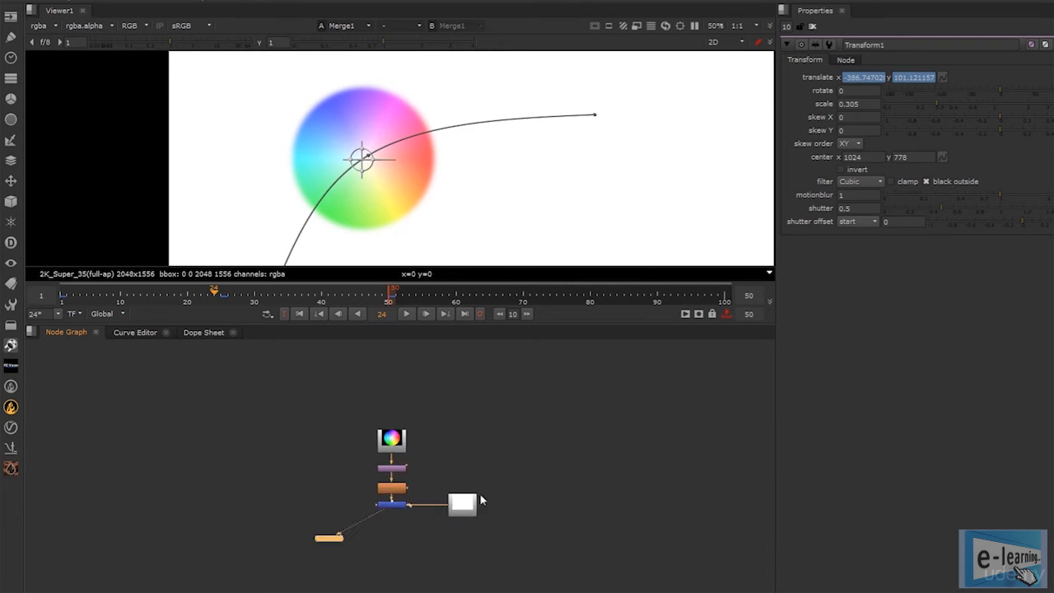
pyautogui.scroll(-3, 536, 170)
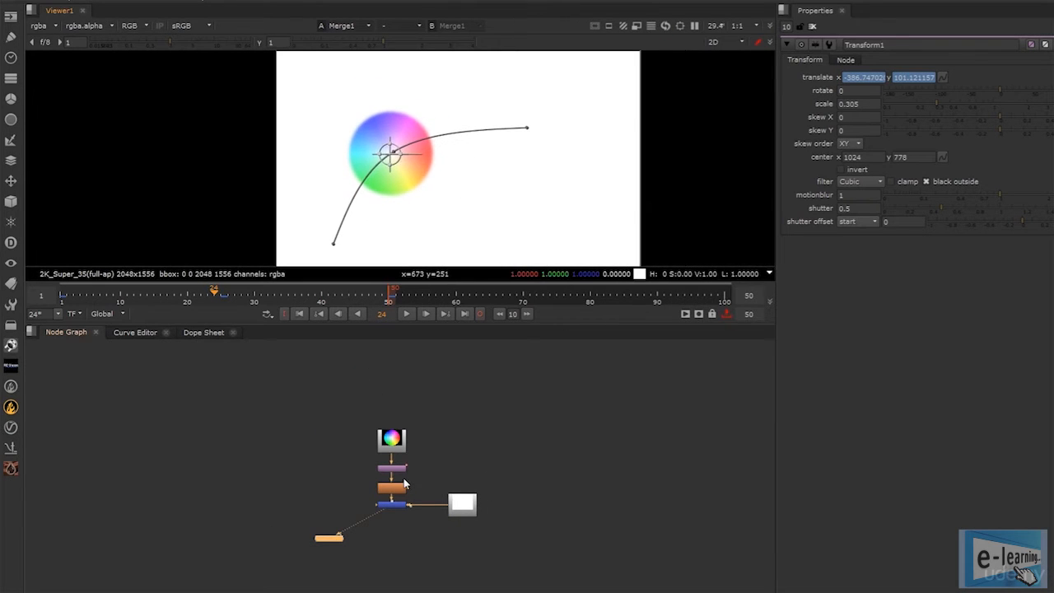
pyautogui.moveTo(326, 560); pyautogui.dragTo(440, 524, button='middle')
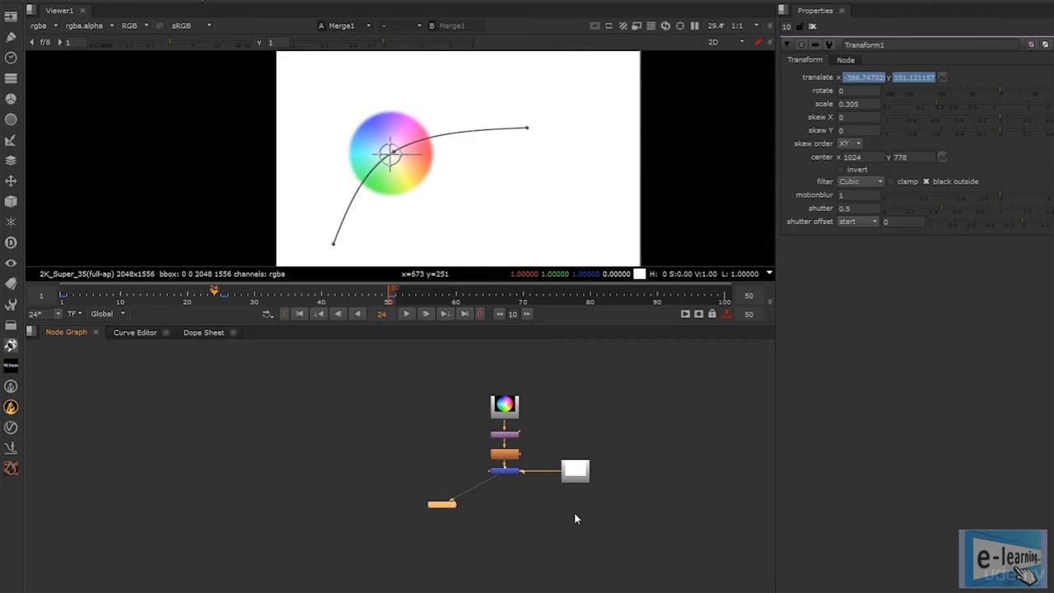
pyautogui.click(279, 438)
pyautogui.press('Tab')
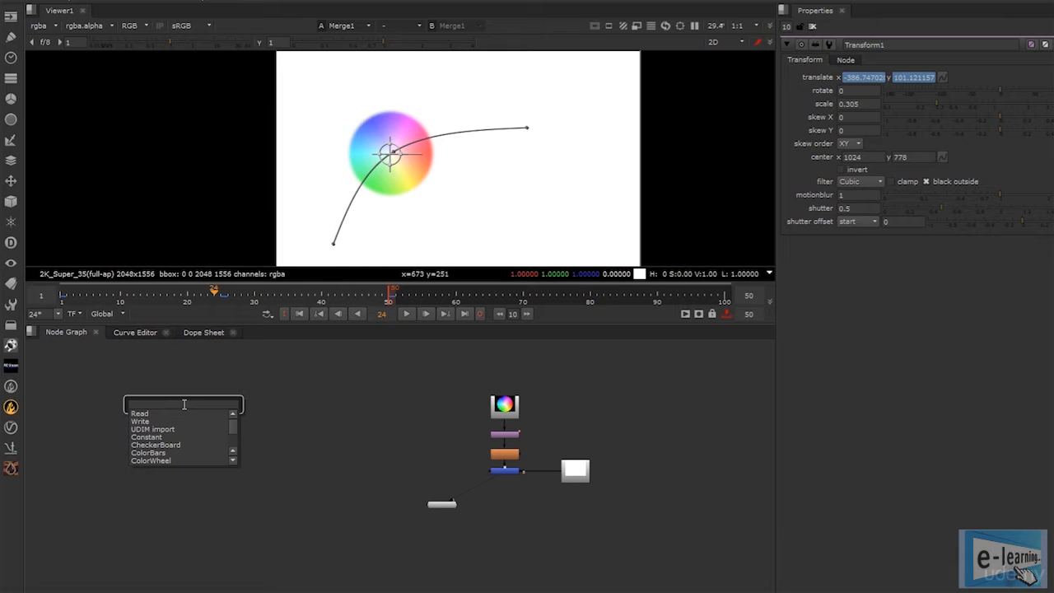
pyautogui.write('colo')
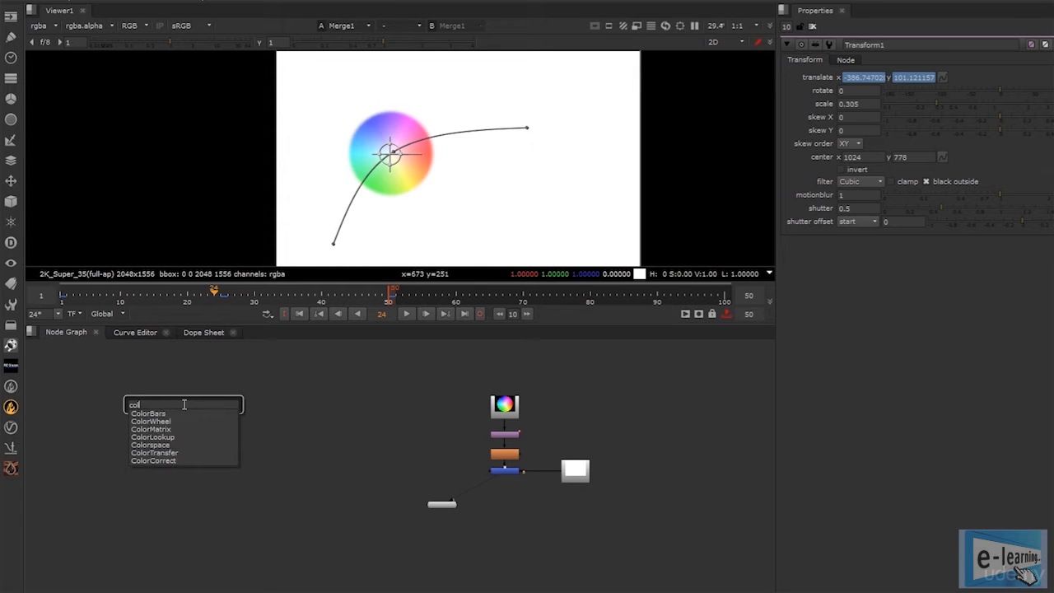
pyautogui.click(159, 421)
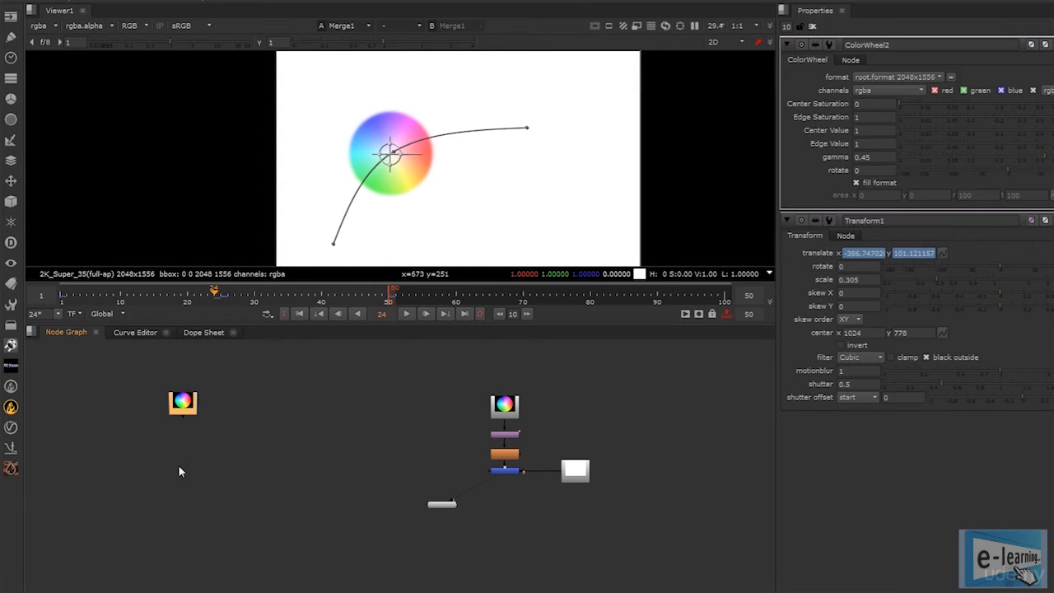
pyautogui.moveTo(180, 409); pyautogui.dragTo(286, 444)
pyautogui.click(267, 450)
pyautogui.click(180, 449)
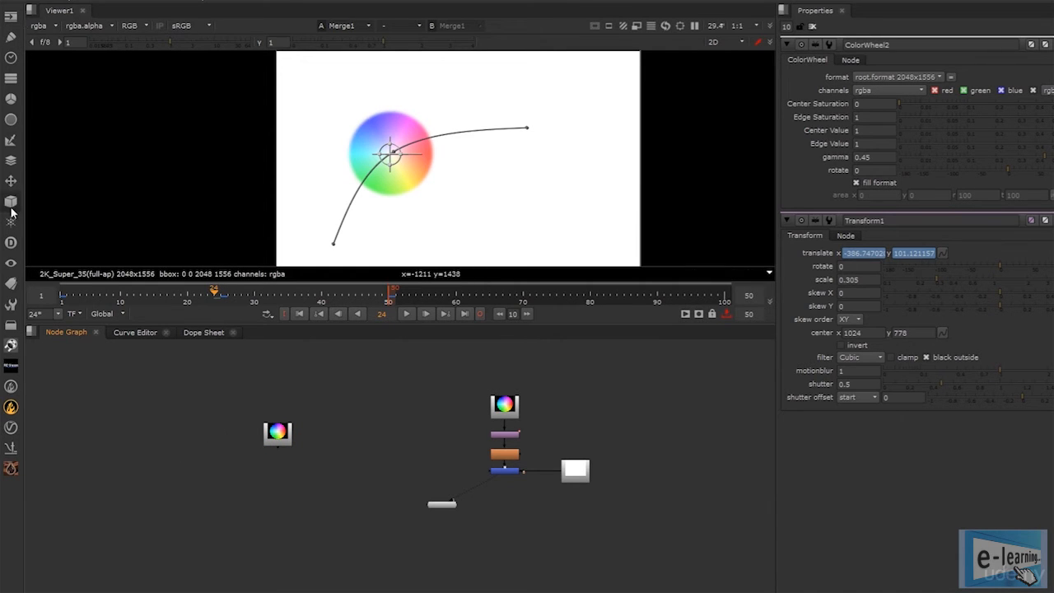
# - Add another ColorWheel node and place it just left of the unconnected ColorWheel node
pyautogui.click(12, 18)
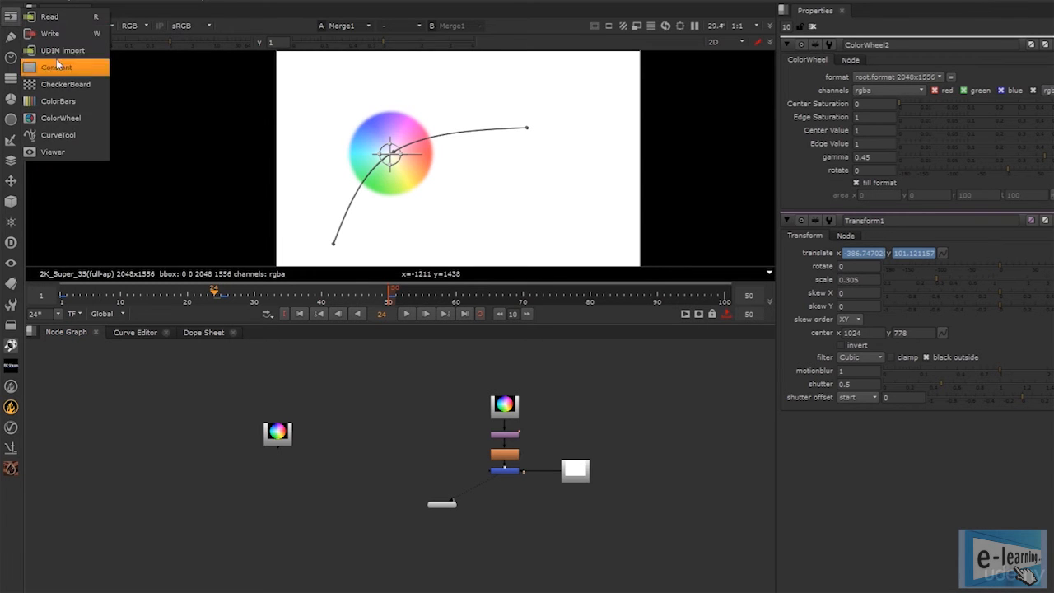
pyautogui.click(59, 118)
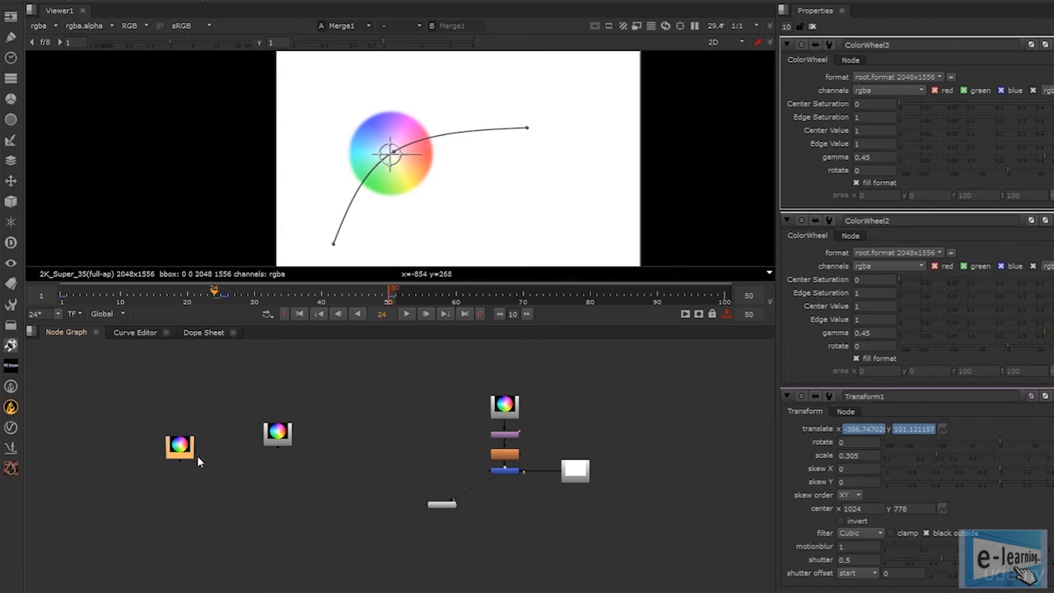
pyautogui.moveTo(178, 449); pyautogui.dragTo(233, 434)
pyautogui.click(277, 477)
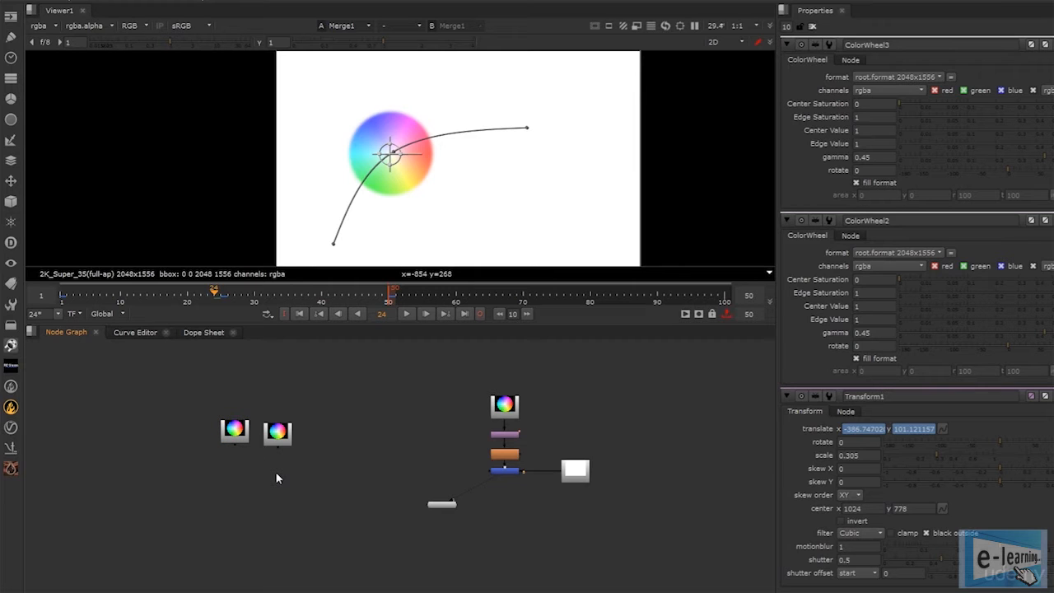
# - Add a third unconnected ColorWheel node and arrange it in a tight row with the other two, at the right end
pyautogui.rightClick(213, 498)
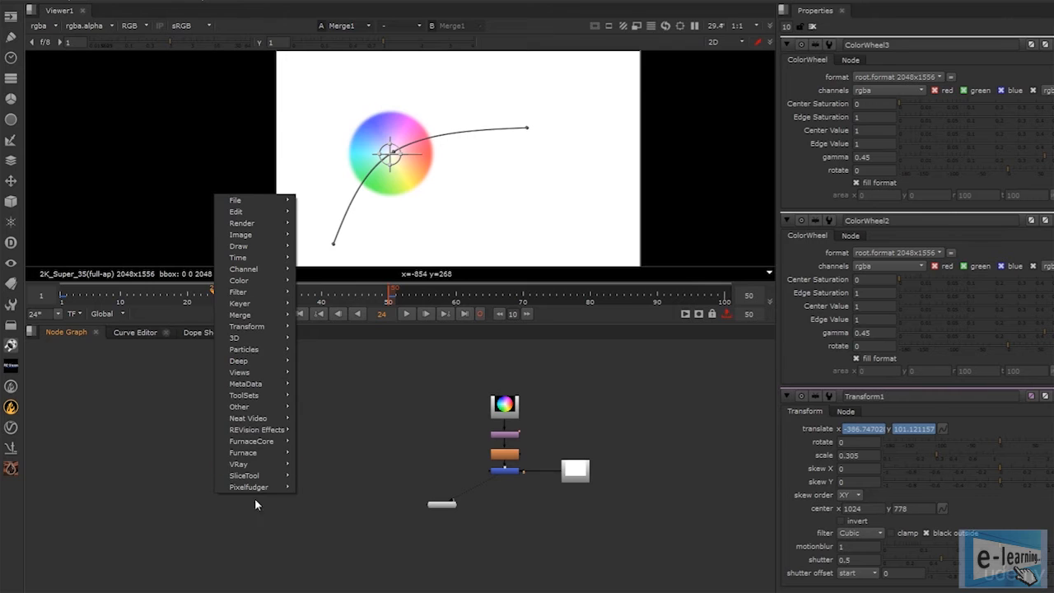
pyautogui.moveTo(278, 356)
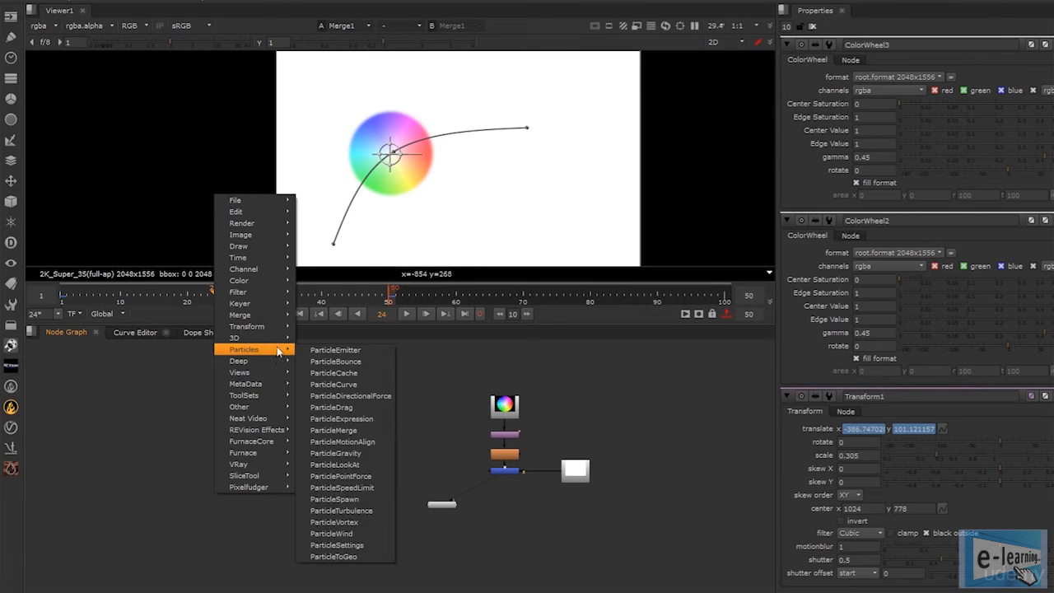
pyautogui.moveTo(267, 205)
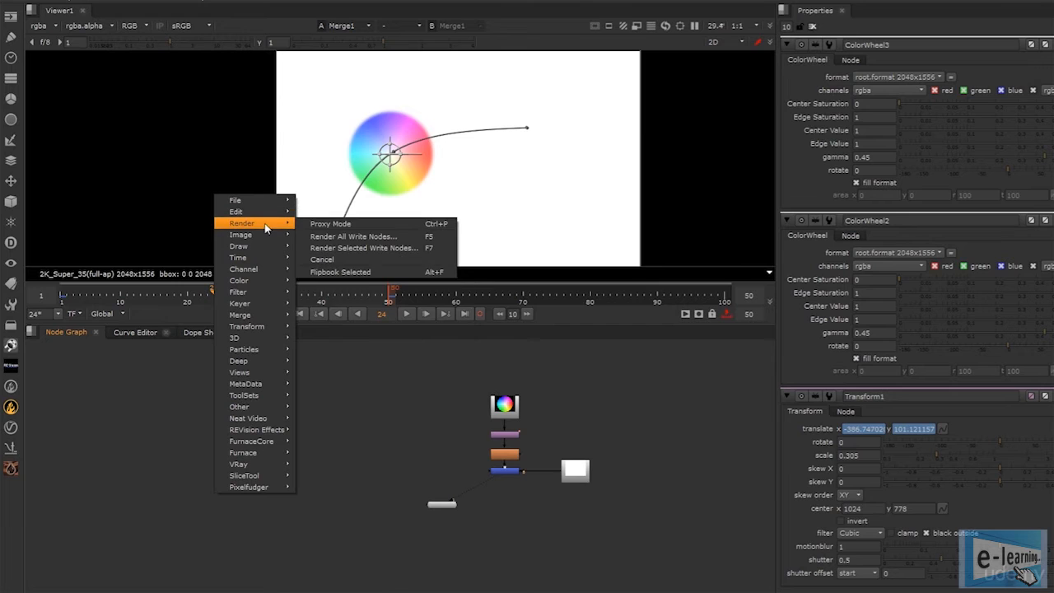
pyautogui.moveTo(265, 236)
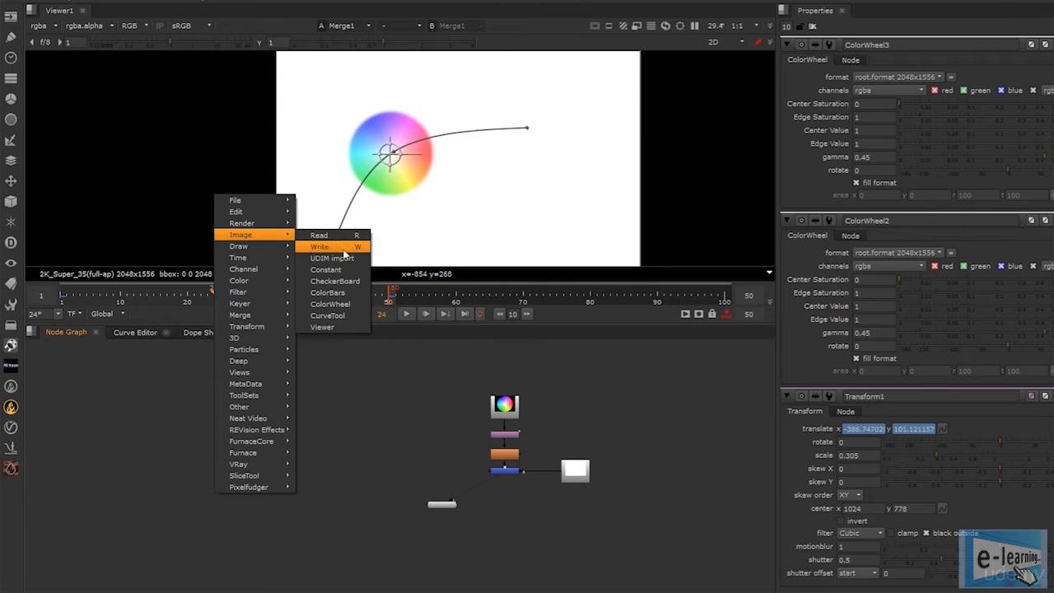
pyautogui.click(353, 305)
pyautogui.moveTo(216, 503); pyautogui.dragTo(309, 443)
pyautogui.moveTo(244, 441); pyautogui.dragTo(257, 443)
pyautogui.click(392, 490)
pyautogui.moveTo(392, 490); pyautogui.dragTo(276, 475, button='middle')
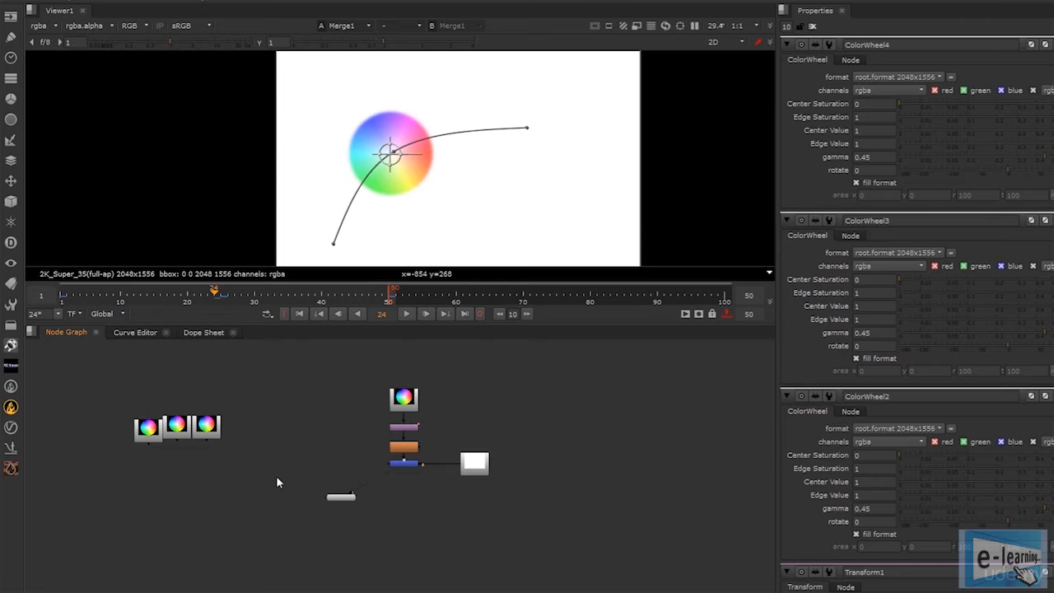
pyautogui.press('Tab')
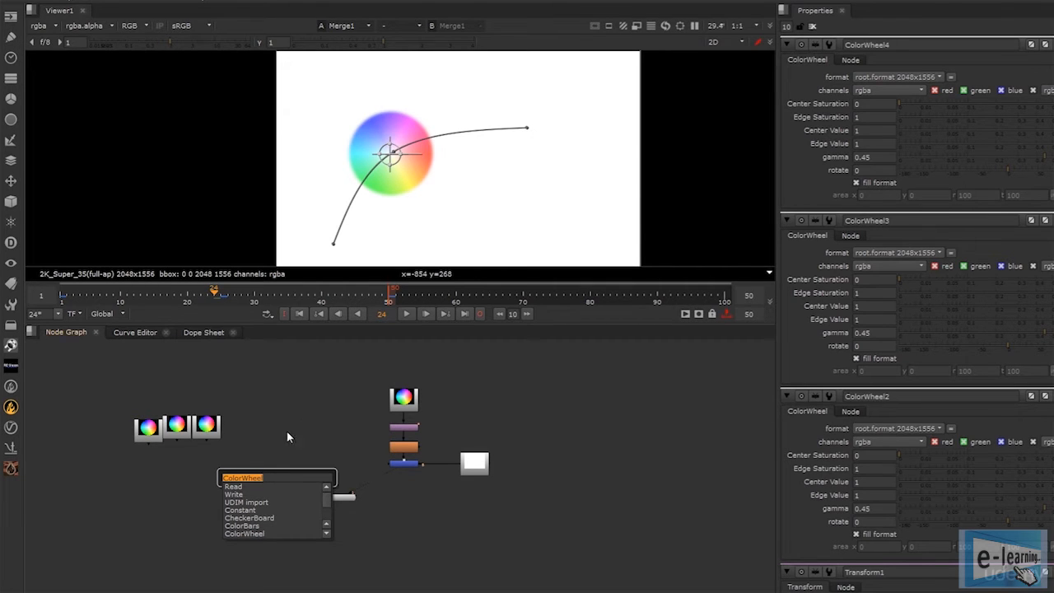
pyautogui.click(251, 433)
pyautogui.click(245, 444)
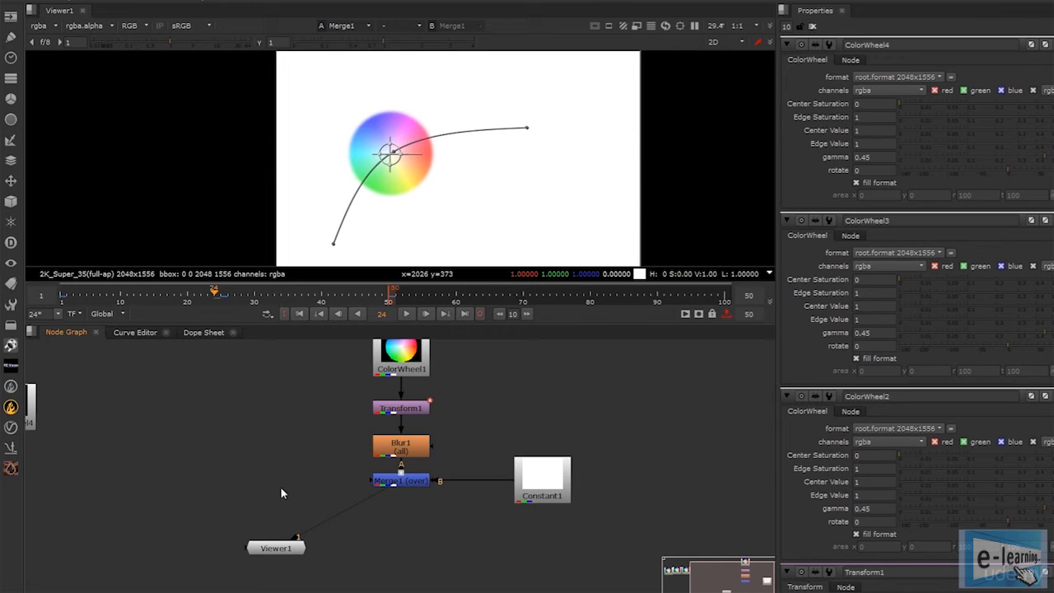
# - Add an unconnected Transform node in the empty area between the row of ColorWheel nodes and the existing node tree
pyautogui.moveTo(223, 478); pyautogui.dragTo(261, 489, button='middle')
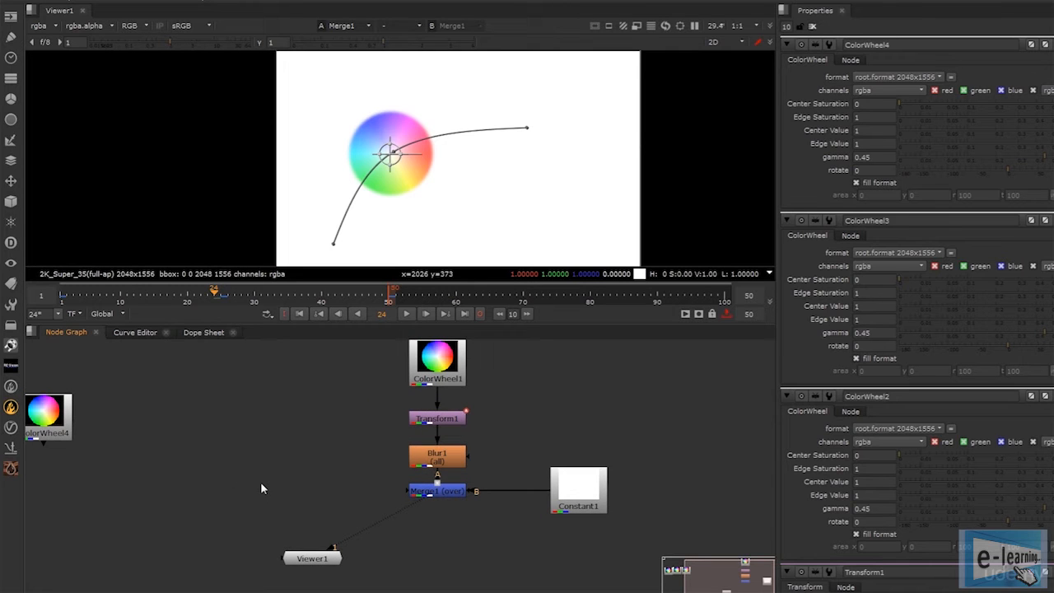
pyautogui.moveTo(279, 470); pyautogui.dragTo(312, 495, button='middle')
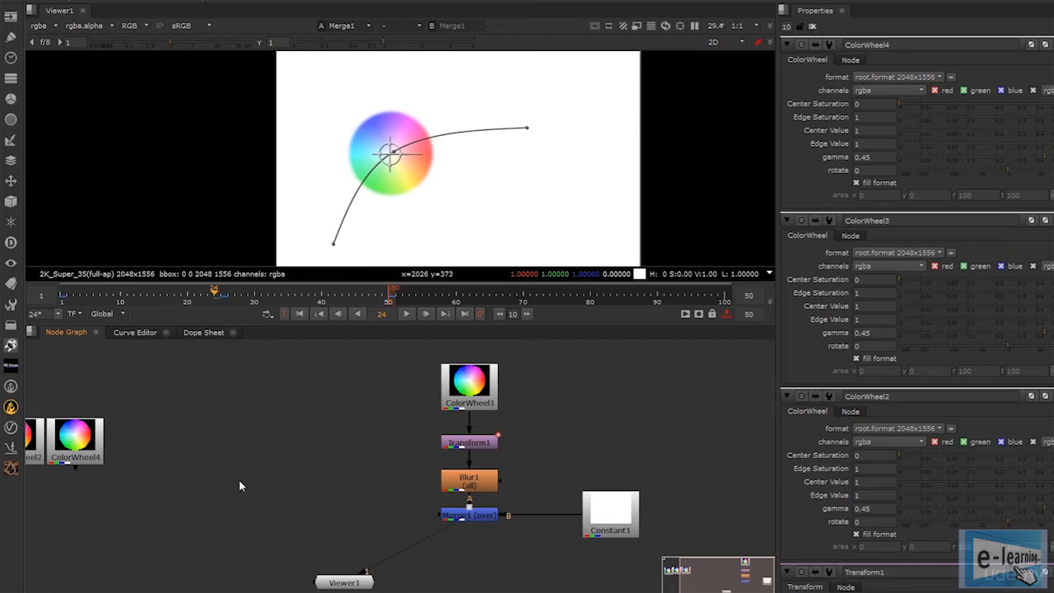
pyautogui.moveTo(239, 479); pyautogui.dragTo(241, 478, button='middle')
pyautogui.press('t')
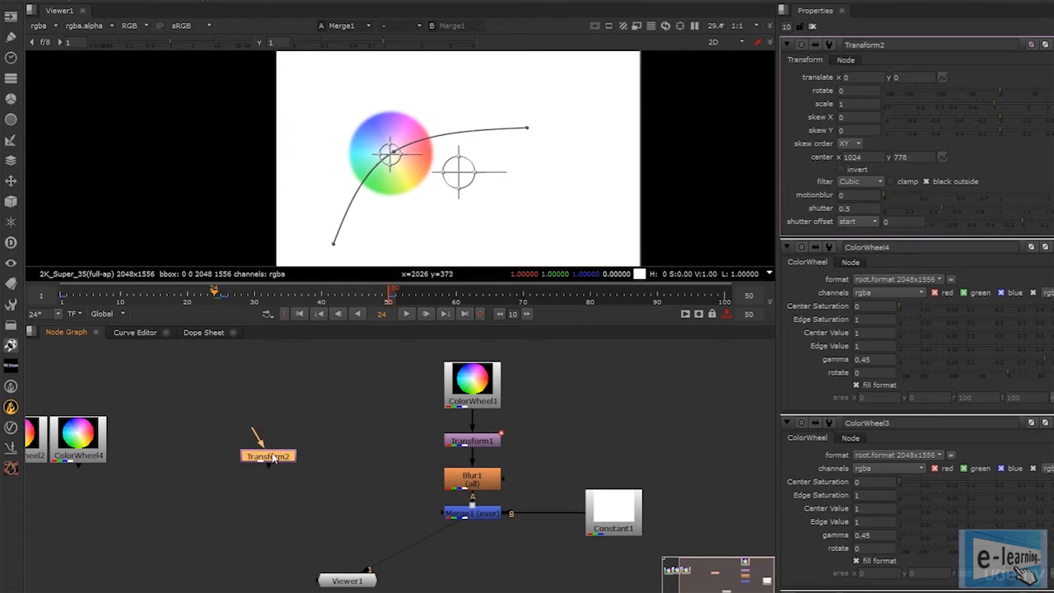
pyautogui.moveTo(242, 478); pyautogui.dragTo(292, 437)
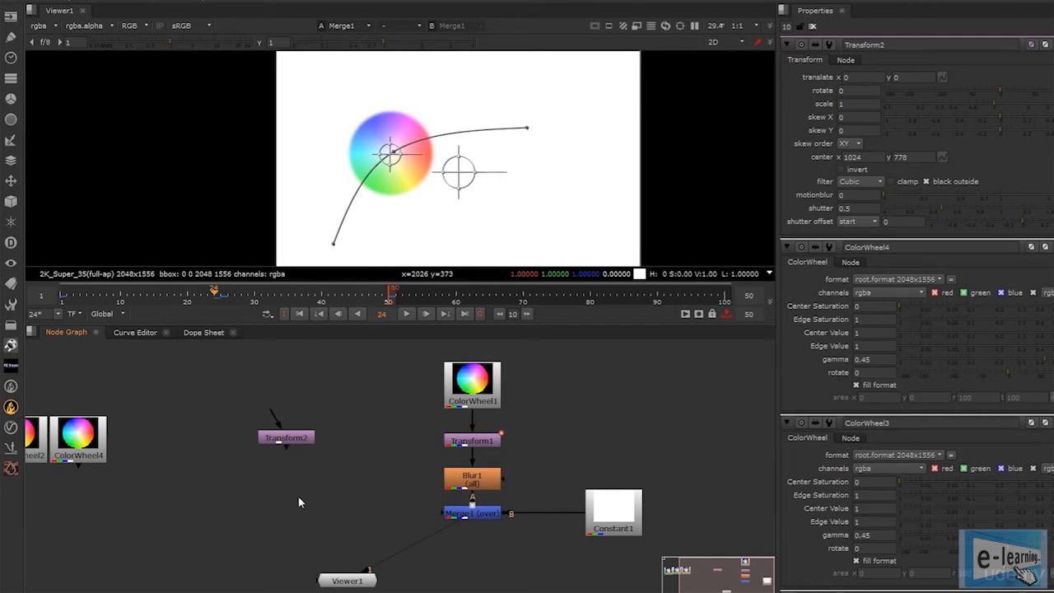
# - Add an unconnected Blur node beneath the new Transform node and an unconnected Merge node beneath the Blur
pyautogui.moveTo(297, 479); pyautogui.dragTo(304, 489, button='middle')
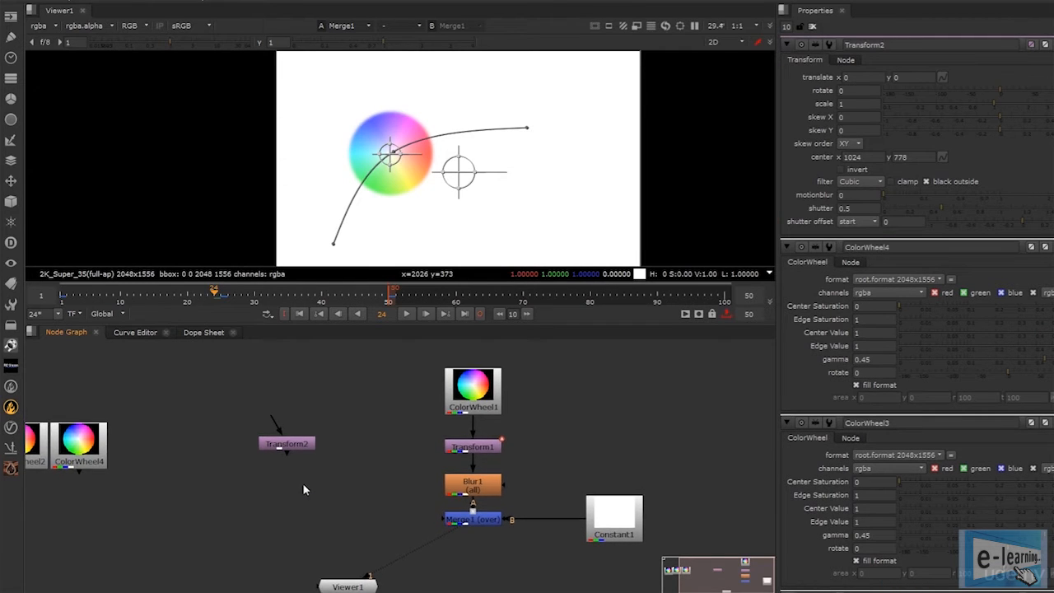
pyautogui.press('b')
pyautogui.moveTo(305, 489); pyautogui.dragTo(283, 489)
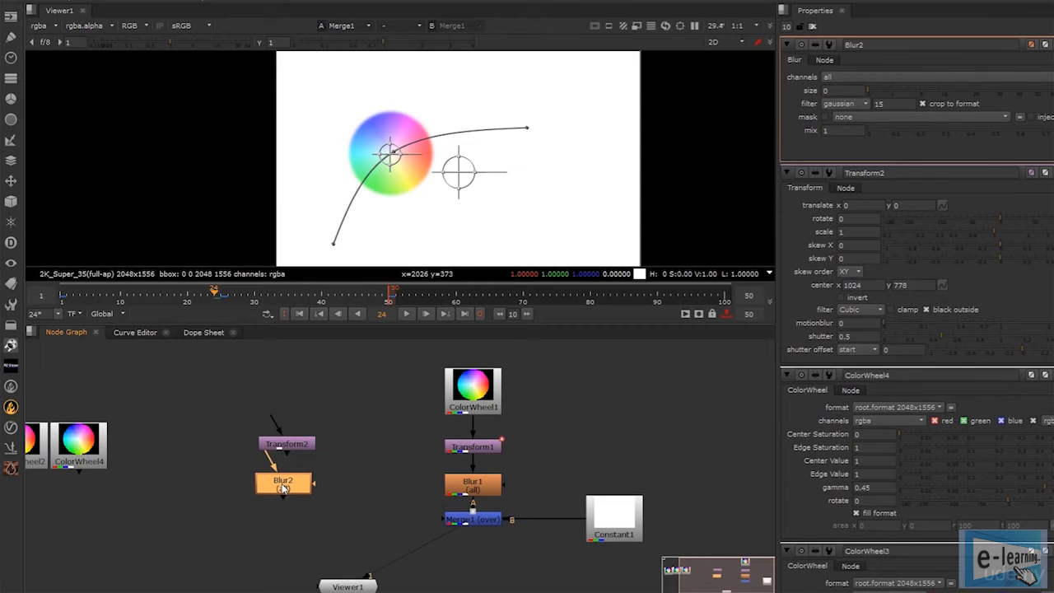
pyautogui.click(287, 521)
pyautogui.press('m')
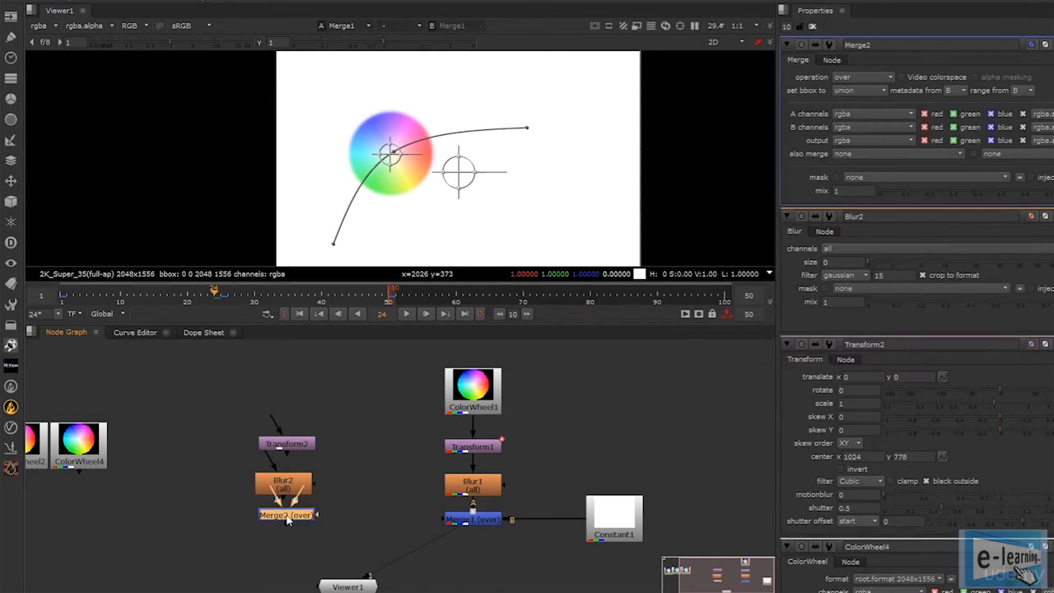
pyautogui.moveTo(286, 519); pyautogui.dragTo(289, 539)
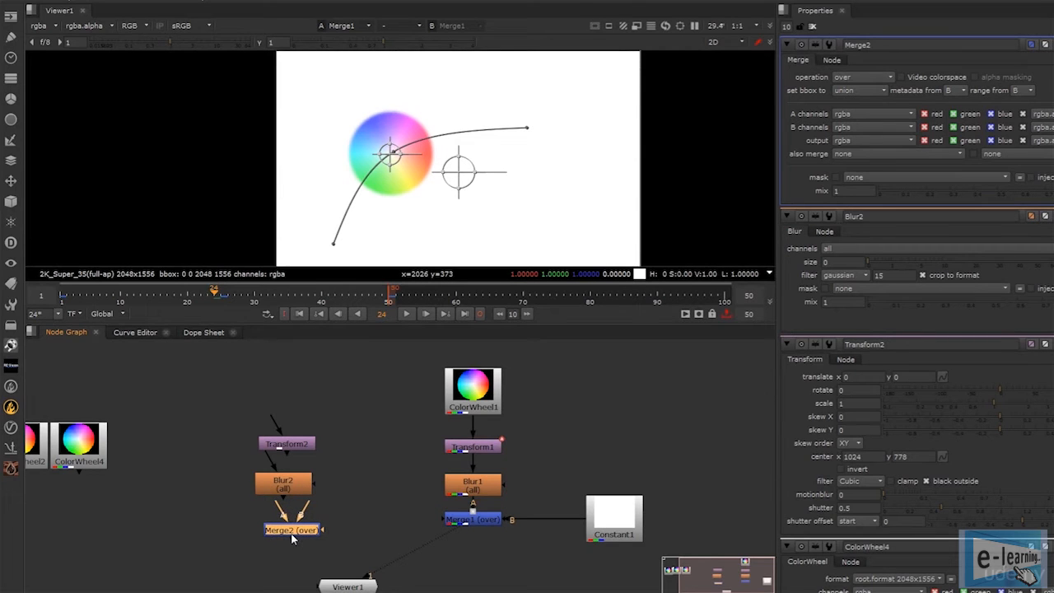
# - Delete the unconnected Transform2, Blur2 and Merge2 nodes together
pyautogui.moveTo(368, 405); pyautogui.dragTo(213, 558)
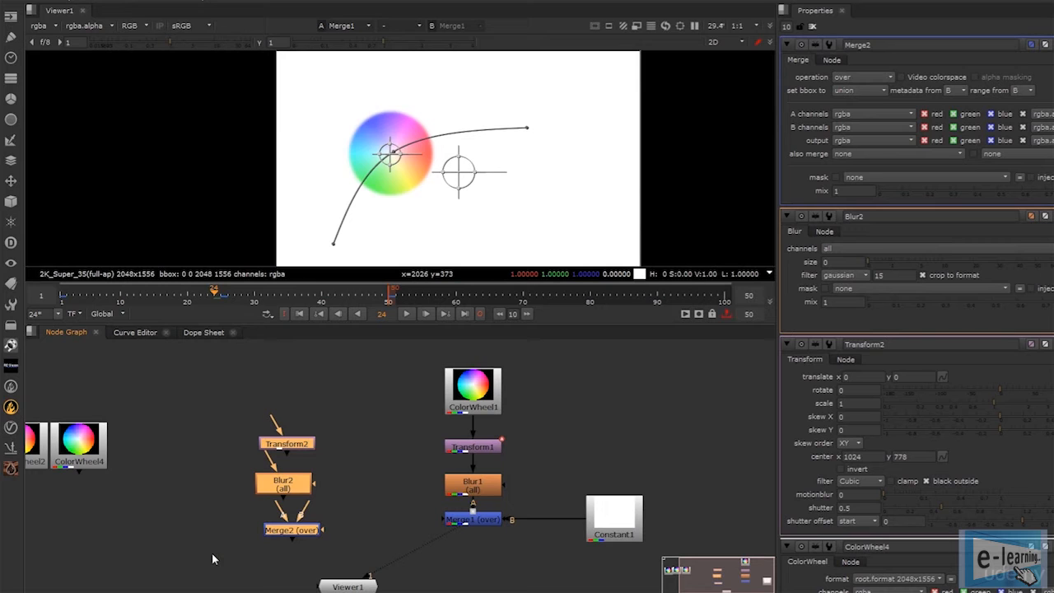
pyautogui.press('Delete')
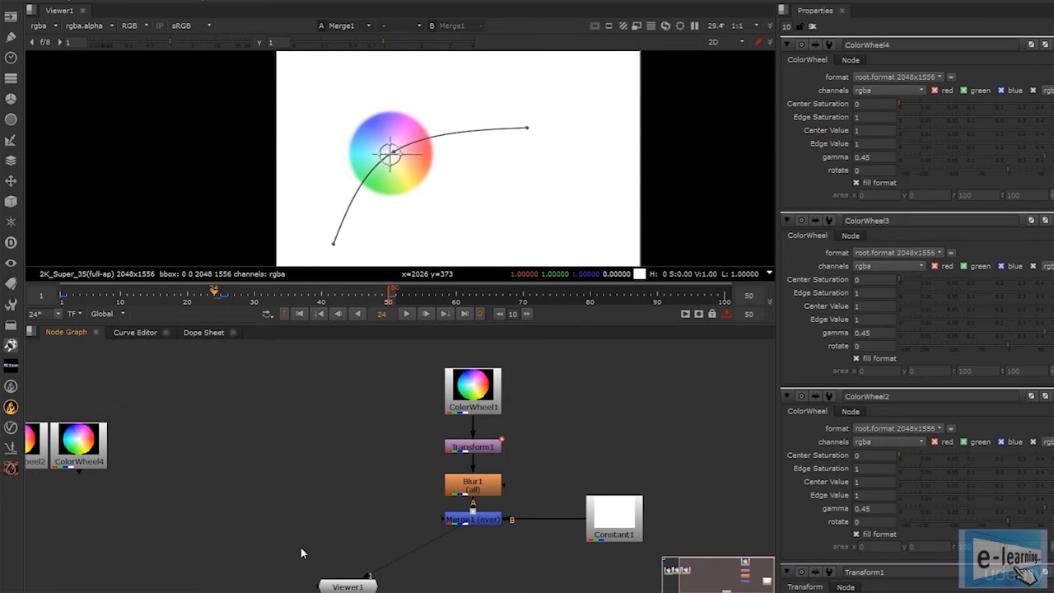
# - Examine the red A indicator on the corner of the Transform1 node up close
pyautogui.moveTo(442, 468); pyautogui.dragTo(420, 474, button='middle')
pyautogui.scroll(2, 436, 434)
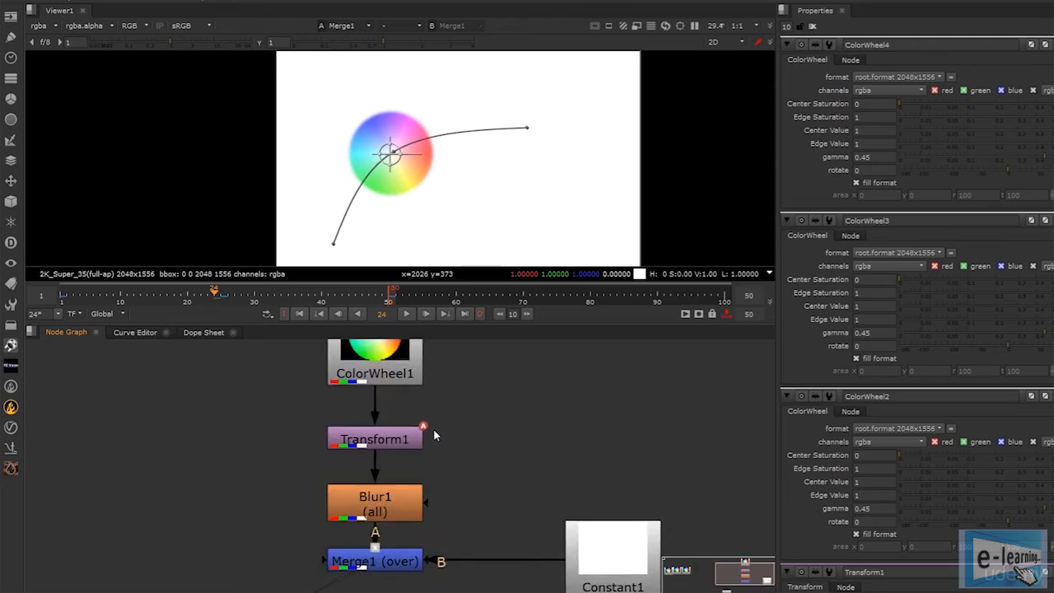
pyautogui.scroll(5, 436, 434)
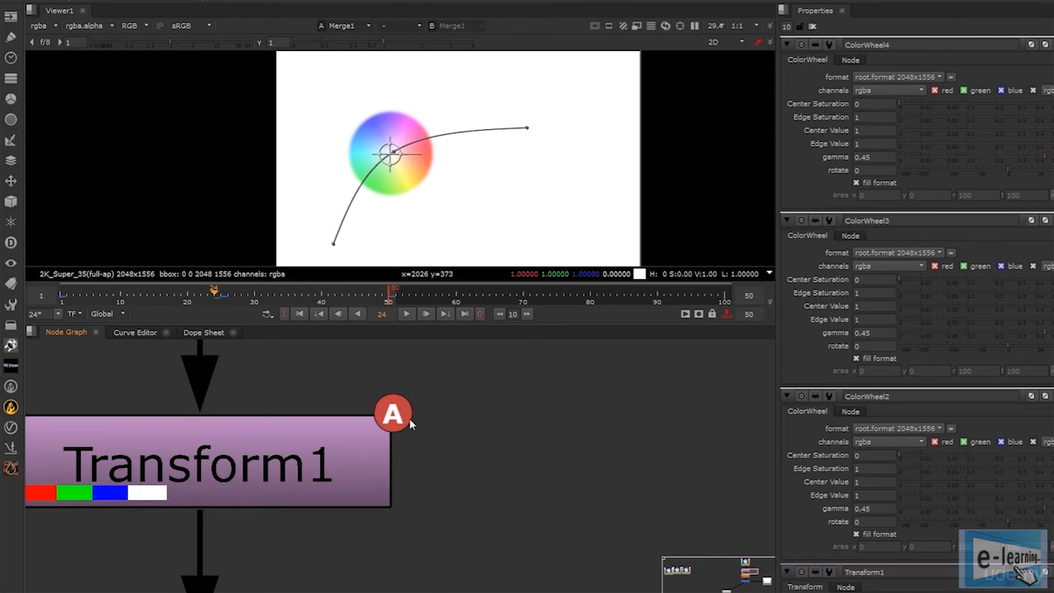
pyautogui.scroll(1, 399, 426)
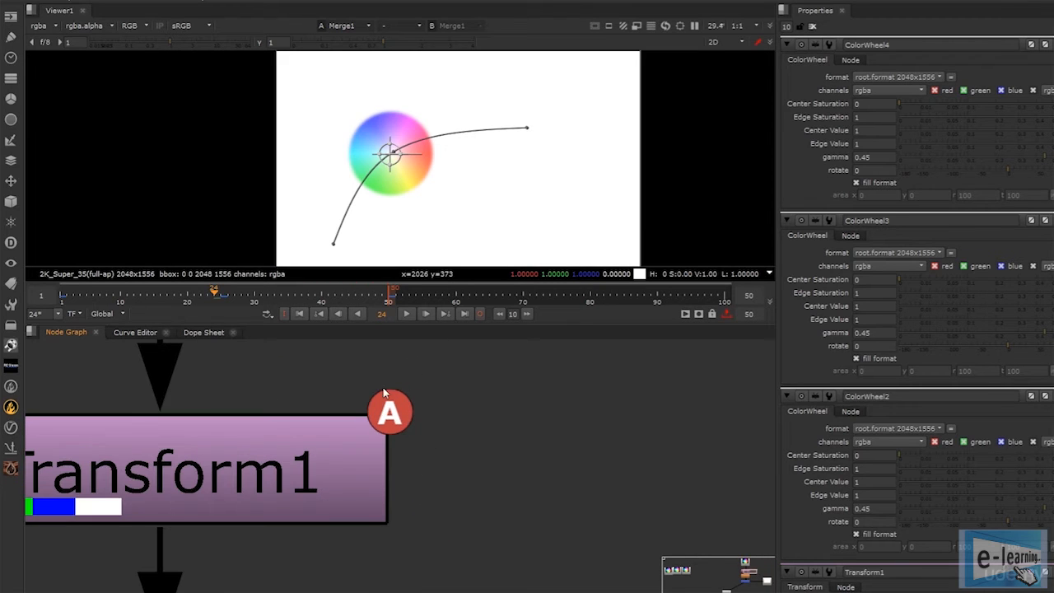
pyautogui.scroll(-4, 424, 403)
pyautogui.moveTo(337, 423); pyautogui.dragTo(383, 488, button='middle')
# - Open the Transform1 properties, scrub the timeline forward to review the color wheel's motion path, and return to the first frame
pyautogui.doubleClick(309, 498)
pyautogui.scroll(-1, 311, 500)
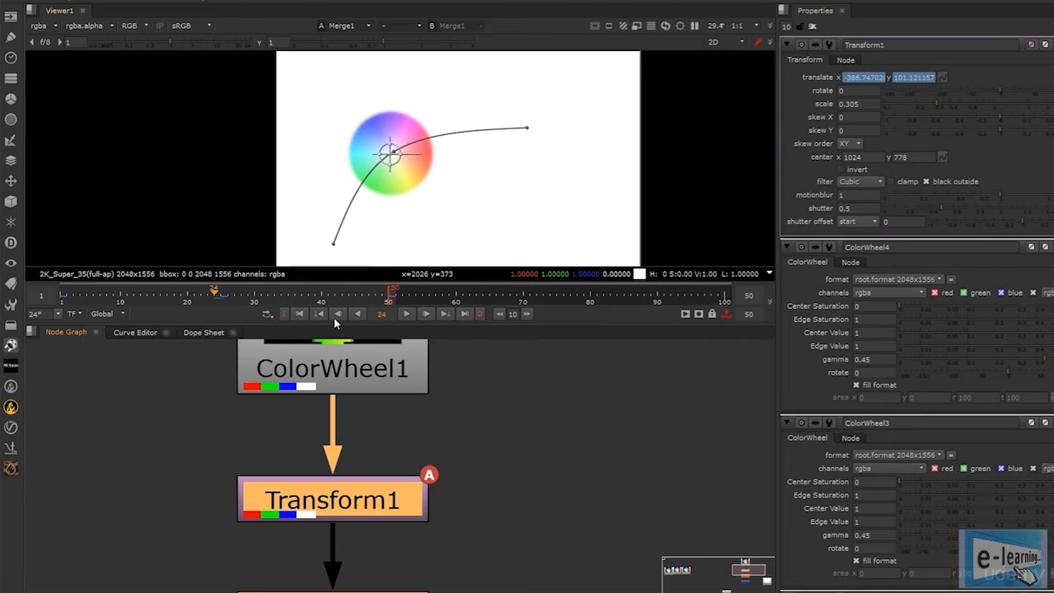
pyautogui.scroll(2, 386, 125)
pyautogui.scroll(-1, 484, 173)
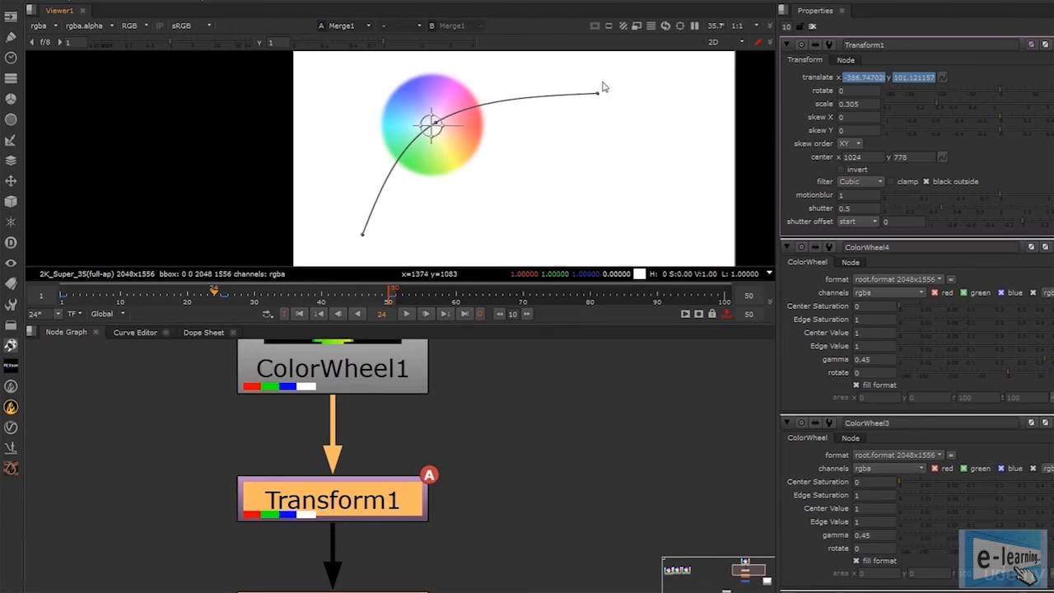
pyautogui.moveTo(220, 296); pyautogui.dragTo(350, 294)
pyautogui.click(300, 313)
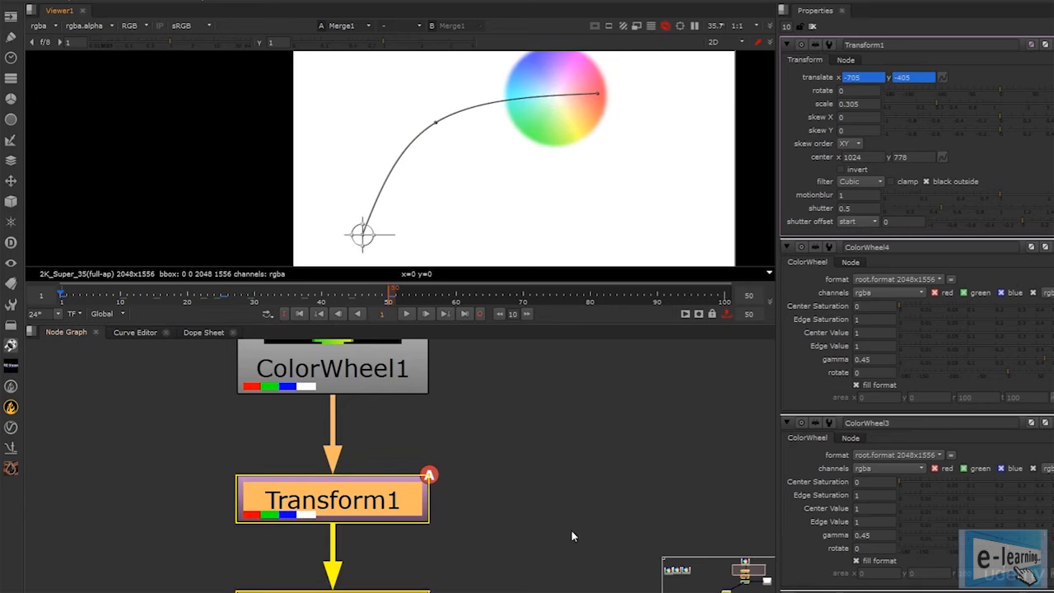
# - Inspect the Transform1 node's animation indicator again in close-up
pyautogui.scroll(-2, 435, 493)
pyautogui.moveTo(453, 531); pyautogui.dragTo(431, 544, button='middle')
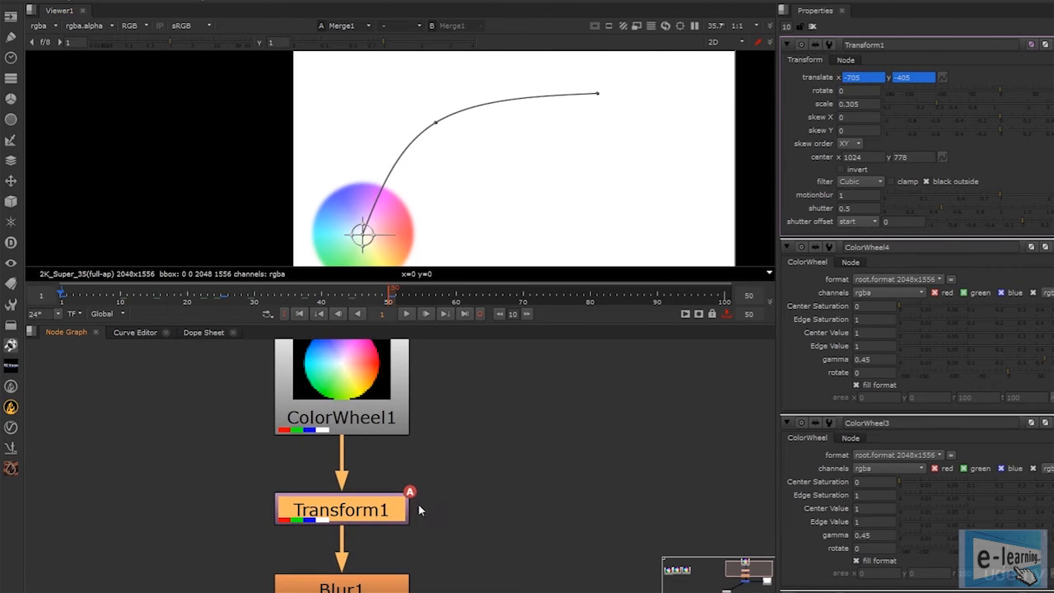
pyautogui.scroll(5, 423, 499)
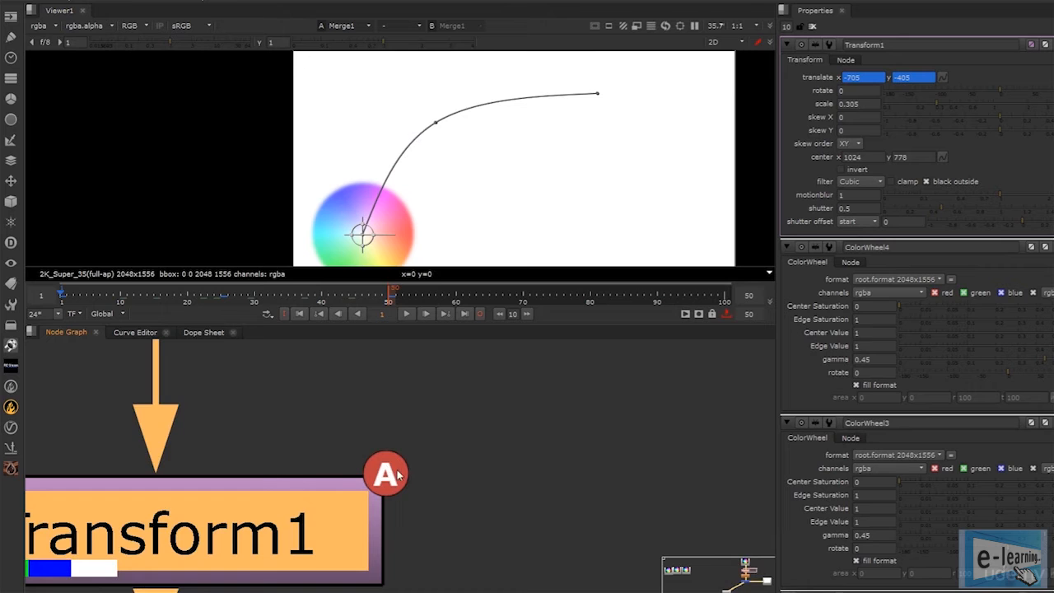
pyautogui.scroll(-3, 403, 499)
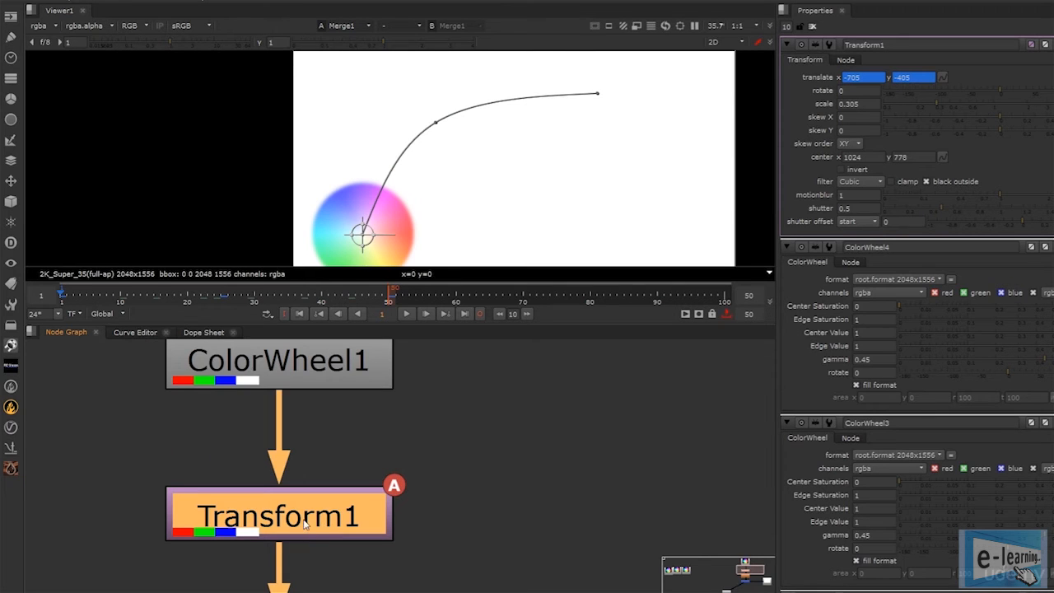
# - Open the properties of the Merge1 node and set its mix to 1
pyautogui.scroll(-6, 304, 524)
pyautogui.scroll(6, 386, 501)
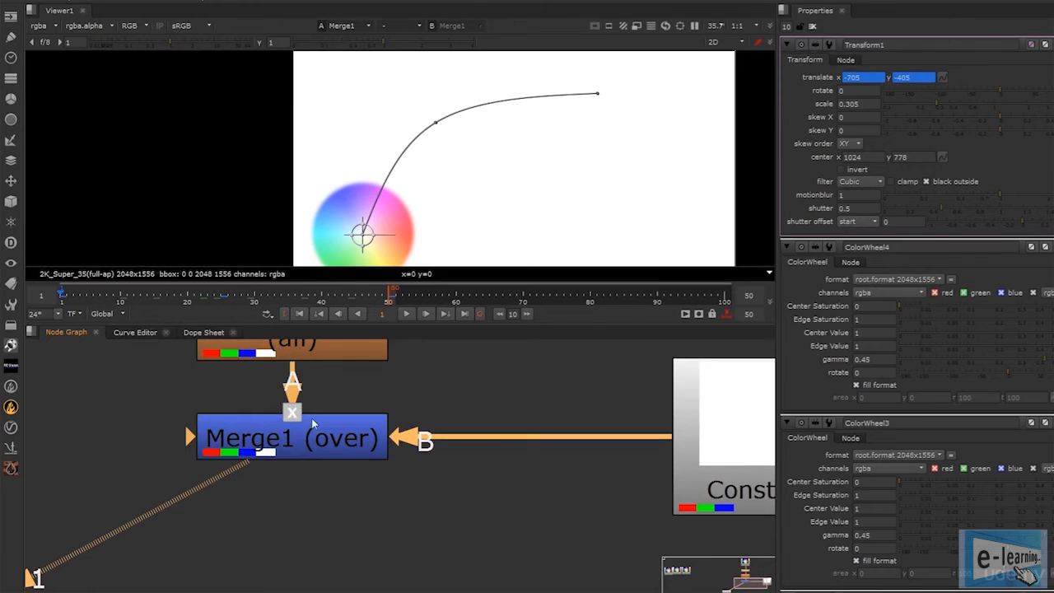
pyautogui.scroll(2, 323, 441)
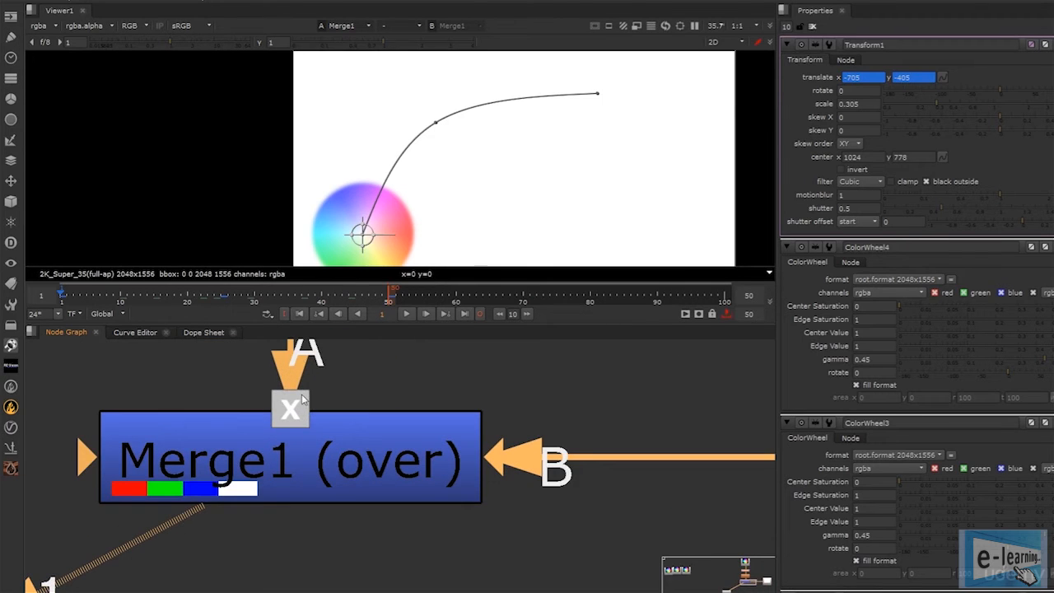
pyautogui.click(299, 427)
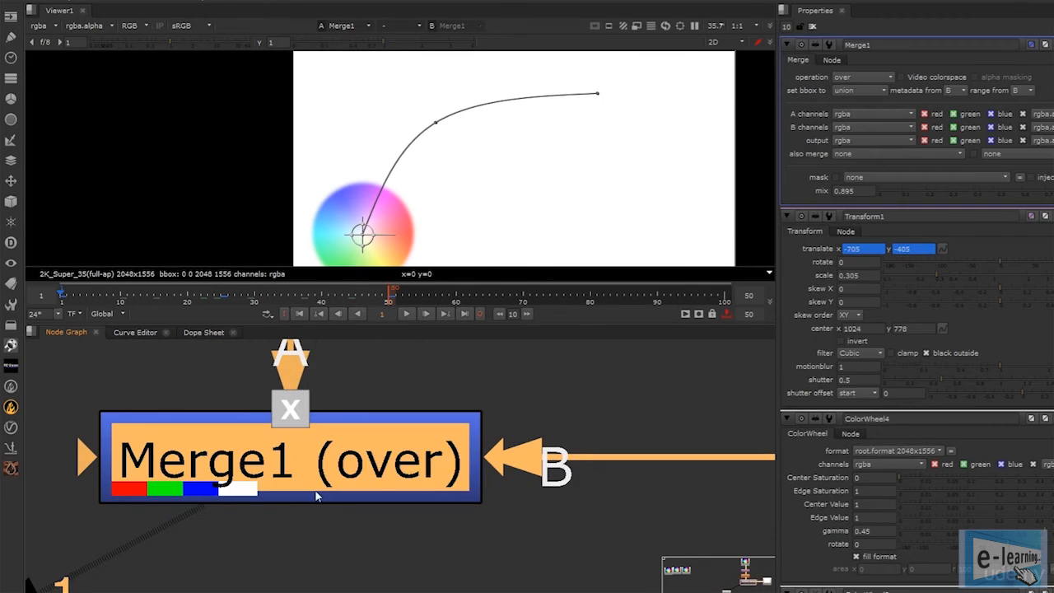
pyautogui.scroll(-4, 318, 497)
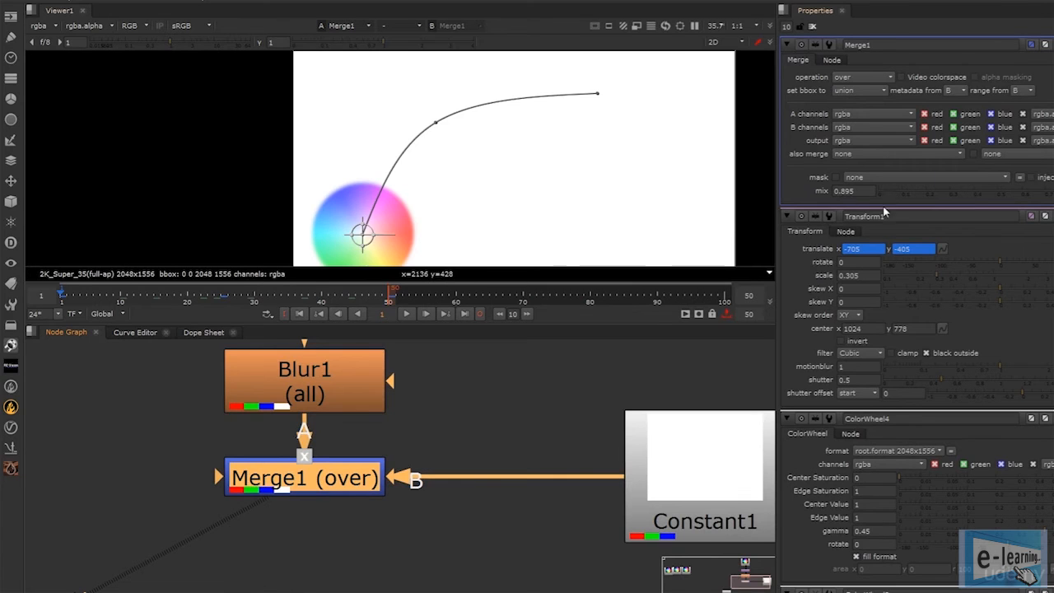
pyautogui.scroll(-3, 378, 176)
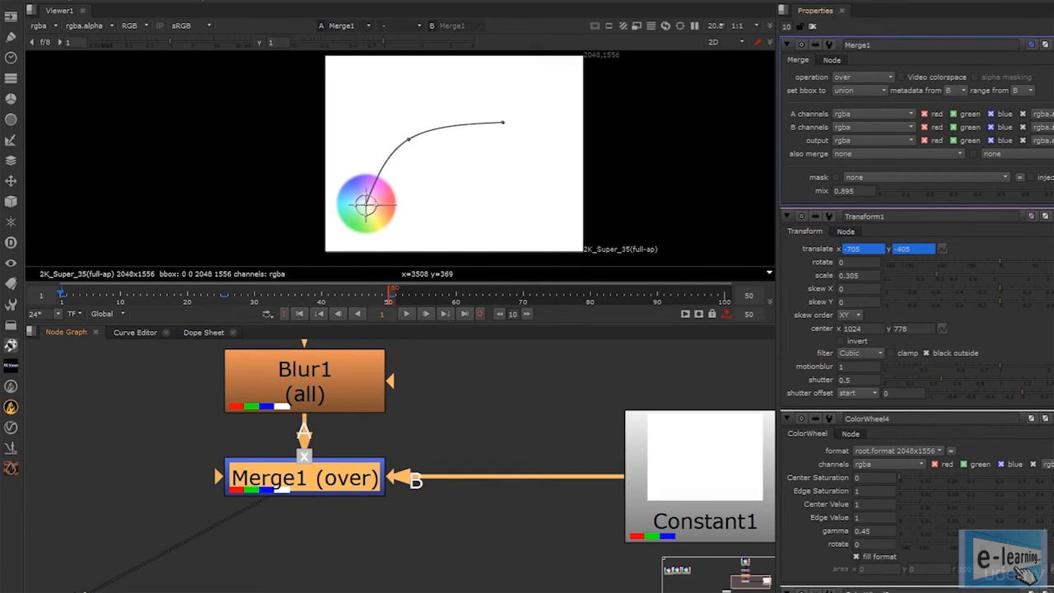
pyautogui.moveTo(1053, 195)
pyautogui.mouseDown()
pyautogui.moveTo(899, 195)
pyautogui.moveTo(1053, 195)
pyautogui.mouseUp()
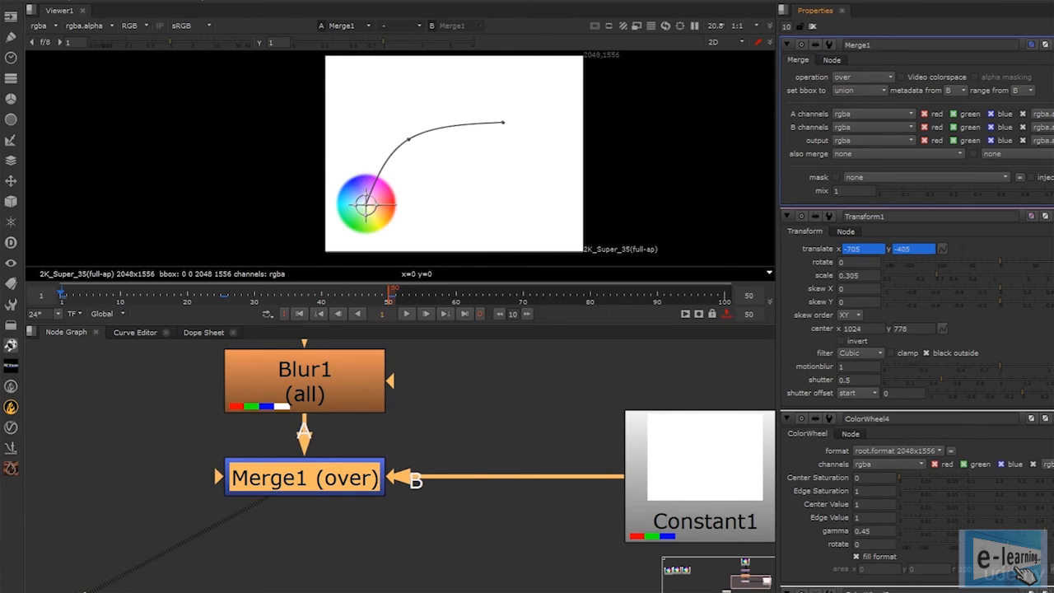
# - Move the Viewer1 node directly below Merge1 so its connection runs straight down
pyautogui.scroll(-3, 330, 445)
pyautogui.moveTo(272, 468); pyautogui.dragTo(525, 543, button='middle')
pyautogui.moveTo(429, 540); pyautogui.dragTo(475, 493, button='middle')
pyautogui.scroll(-2, 468, 494)
pyautogui.moveTo(486, 537); pyautogui.dragTo(575, 554)
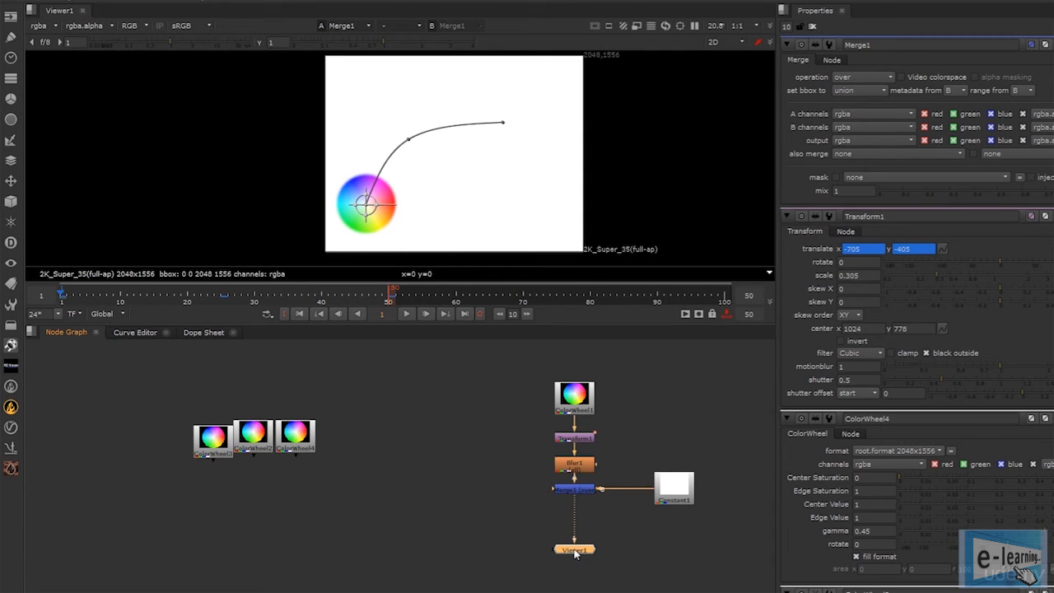
# - Shift the Blur1 node slightly out of the column and realign it between Transform1 and Merge1
pyautogui.moveTo(636, 522); pyautogui.dragTo(530, 537, button='middle')
pyautogui.scroll(4, 528, 492)
pyautogui.moveTo(470, 488); pyautogui.dragTo(441, 490)
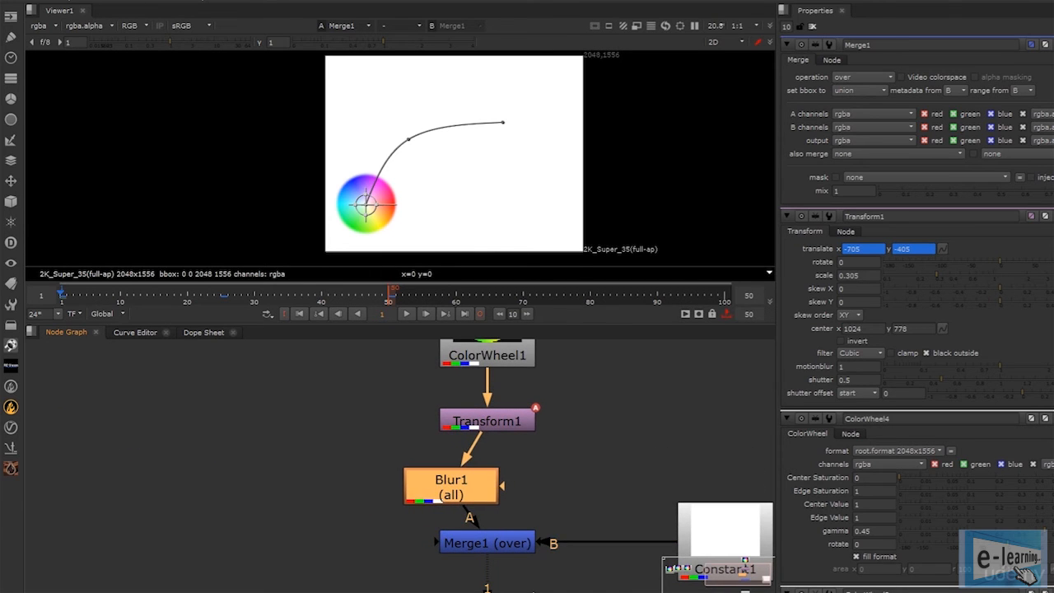
pyautogui.moveTo(466, 498); pyautogui.dragTo(488, 487)
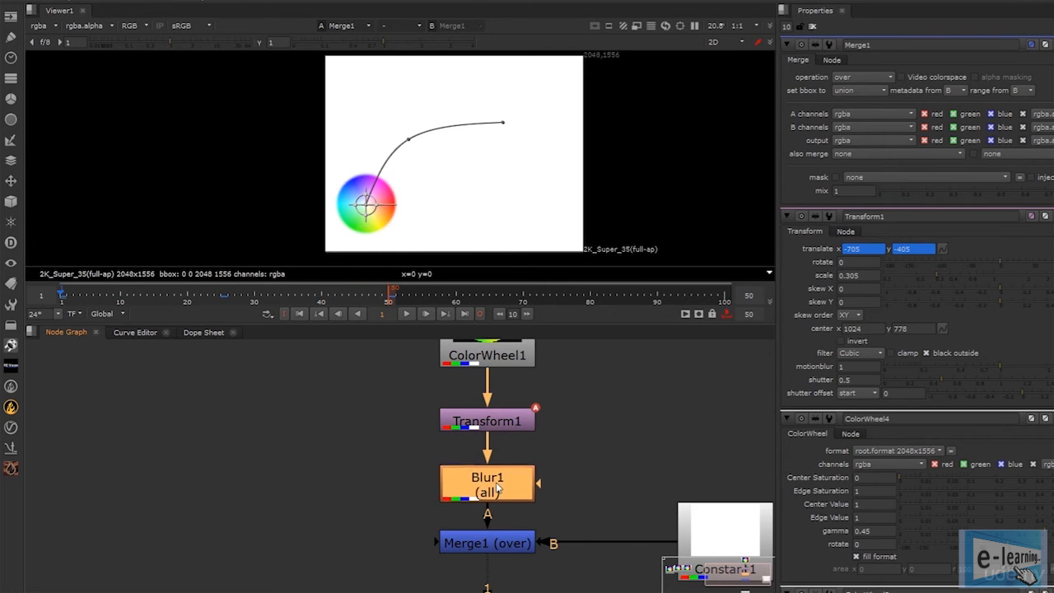
# - Select the ColorWheel1, Constant1 and Merge1 nodes together, and clear the selection
pyautogui.scroll(-5, 526, 516)
pyautogui.moveTo(527, 511); pyautogui.dragTo(527, 493, button='middle')
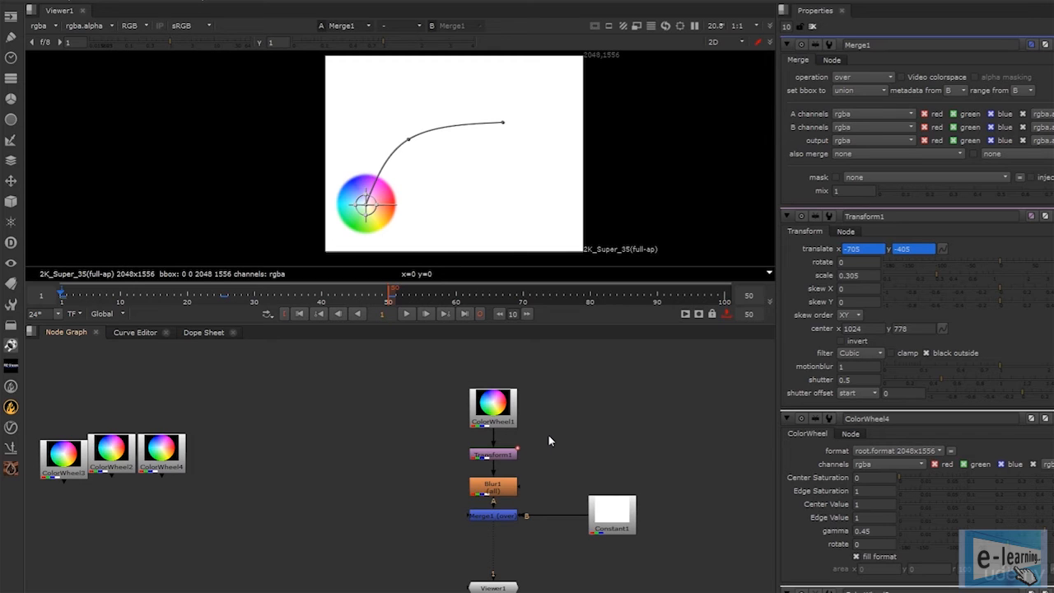
pyautogui.click(503, 412)
pyautogui.keyDown('shift'); pyautogui.click(616, 522); pyautogui.keyUp('shift')
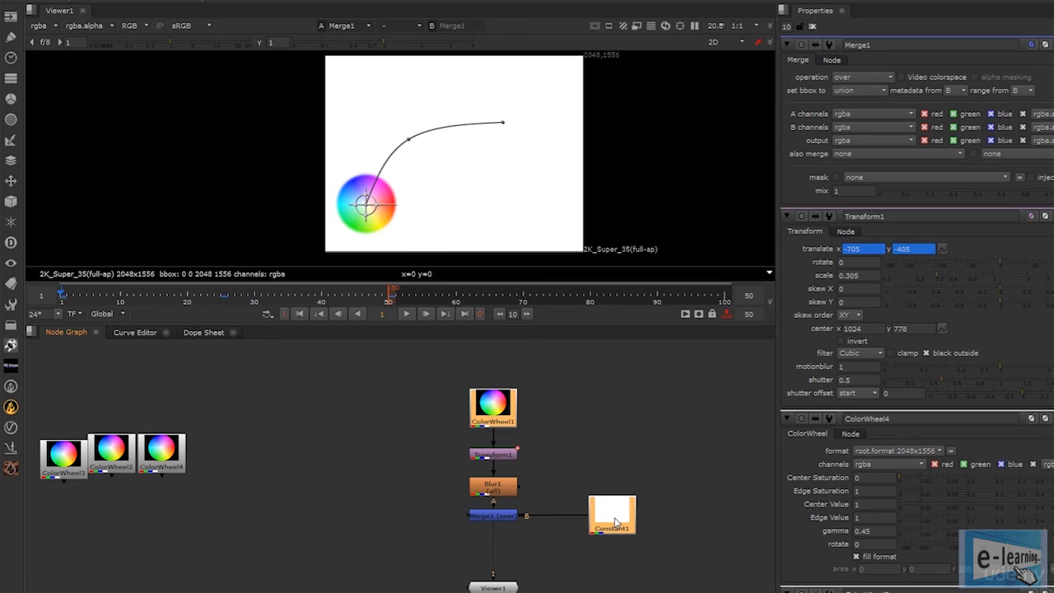
pyautogui.keyDown('shift'); pyautogui.click(505, 515); pyautogui.keyUp('shift')
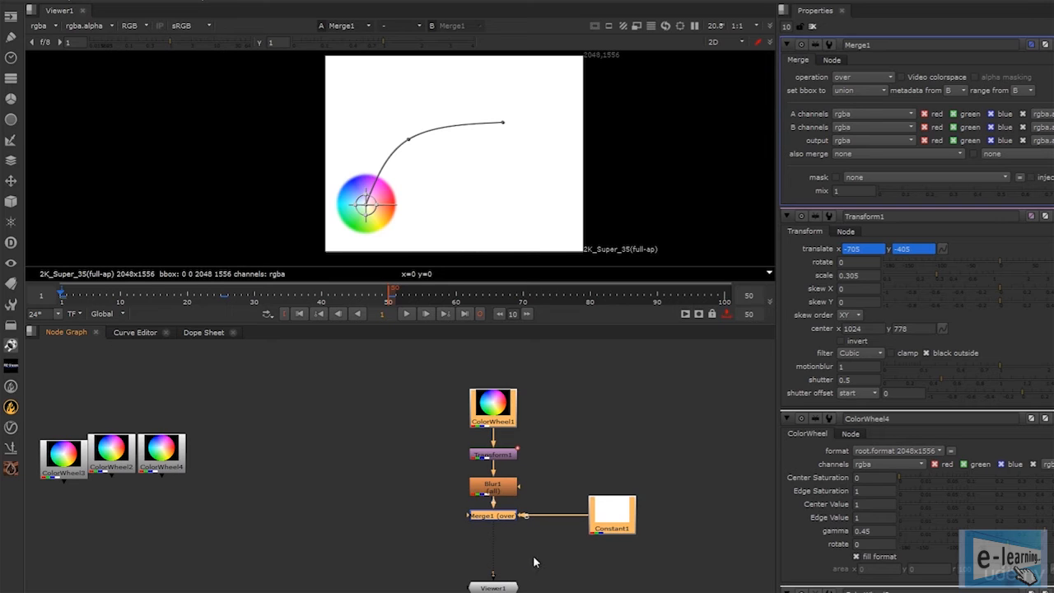
pyautogui.click(590, 415)
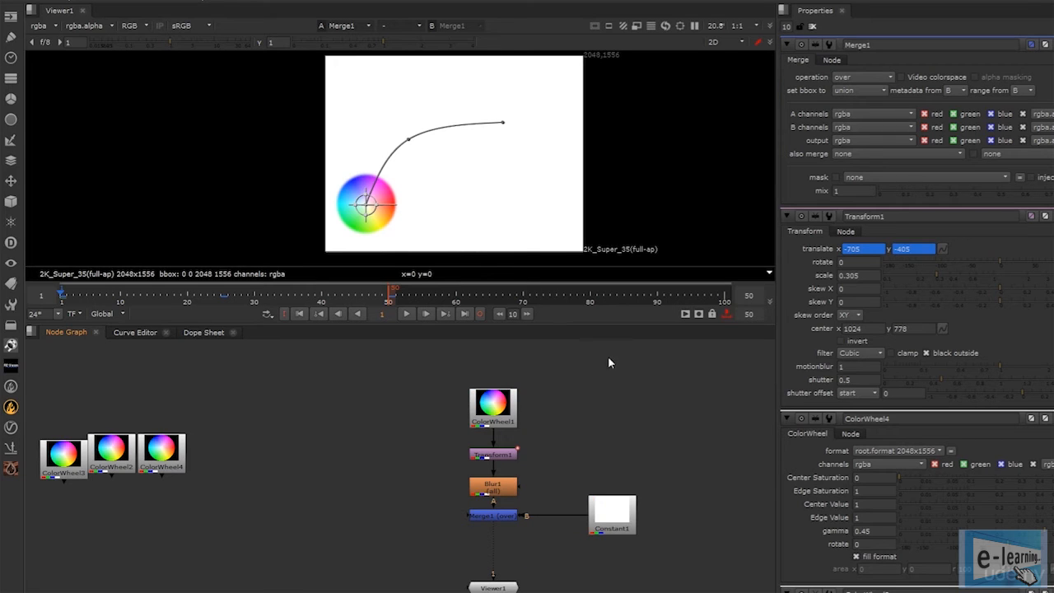
# - Select the ColorWheel1, Transform1, Blur1, Merge1 and Constant1 nodes together, and clear the selection
pyautogui.moveTo(618, 355); pyautogui.dragTo(426, 530)
pyautogui.click(671, 397)
# - Examine the node tree close up from ColorWheel1 down to Viewer1, and as a whole
pyautogui.scroll(5, 532, 448)
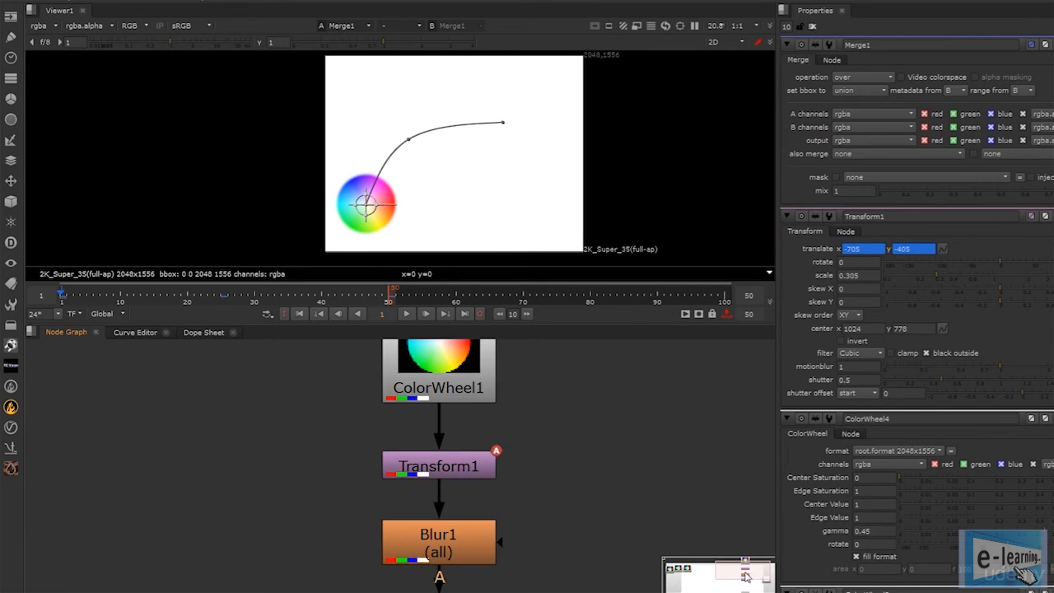
pyautogui.moveTo(746, 577)
pyautogui.mouseDown()
pyautogui.moveTo(736, 558)
pyautogui.moveTo(745, 587)
pyautogui.mouseUp()
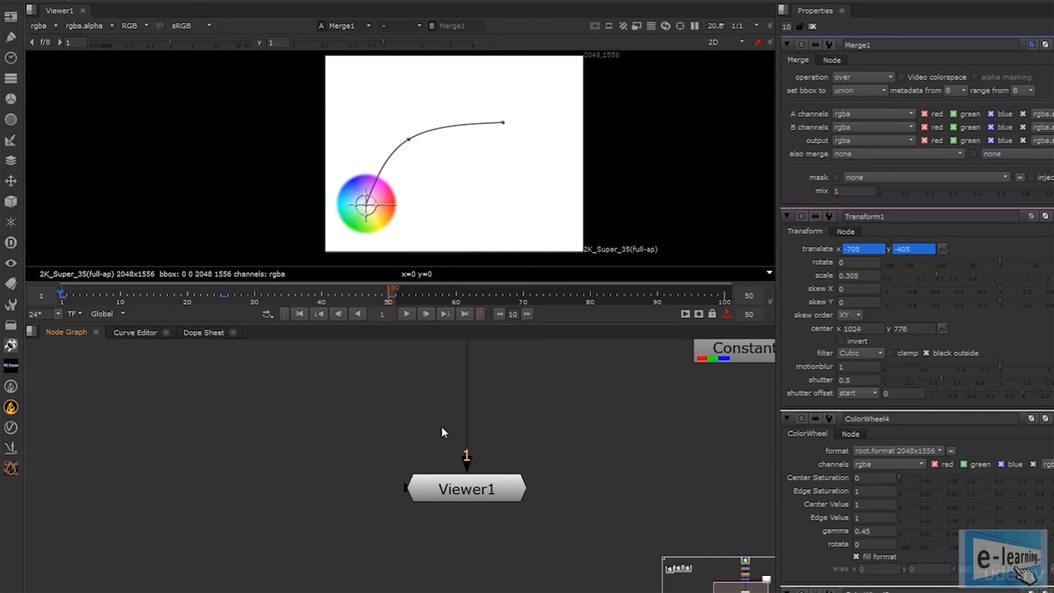
pyautogui.scroll(-8, 452, 422)
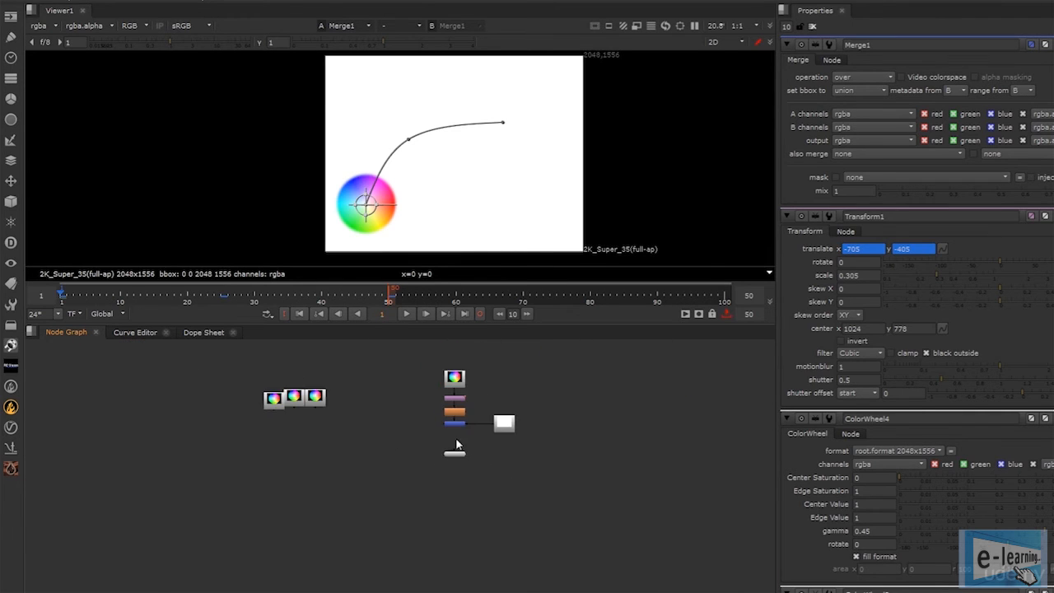
pyautogui.scroll(10, 453, 423)
pyautogui.scroll(-8, 452, 420)
pyautogui.scroll(-3, 451, 422)
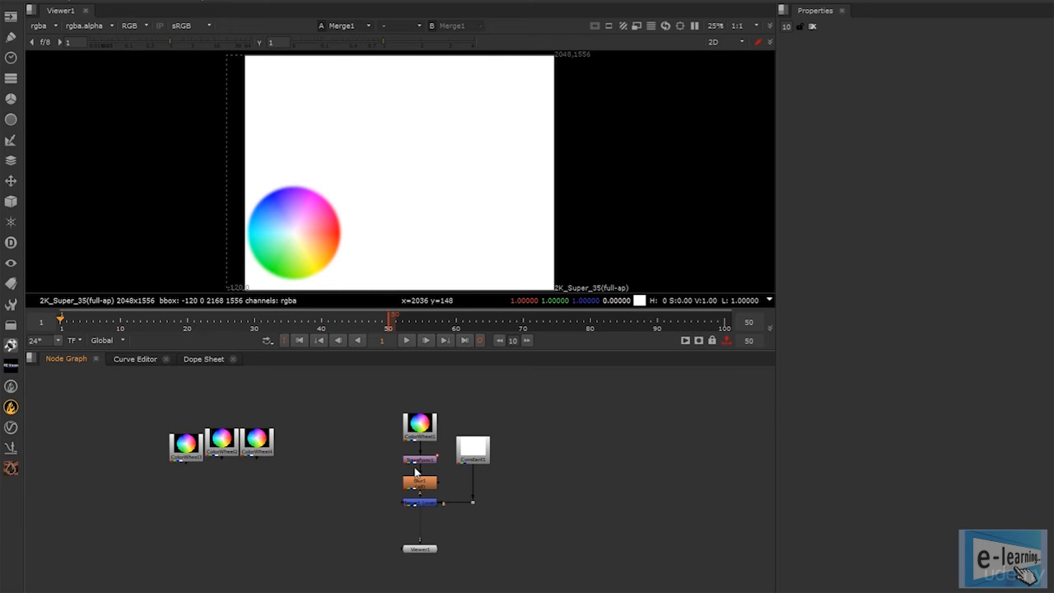
# - Open the properties of the Transform1 node and set its scale to 0.75
pyautogui.moveTo(416, 473); pyautogui.dragTo(353, 473, button='middle')
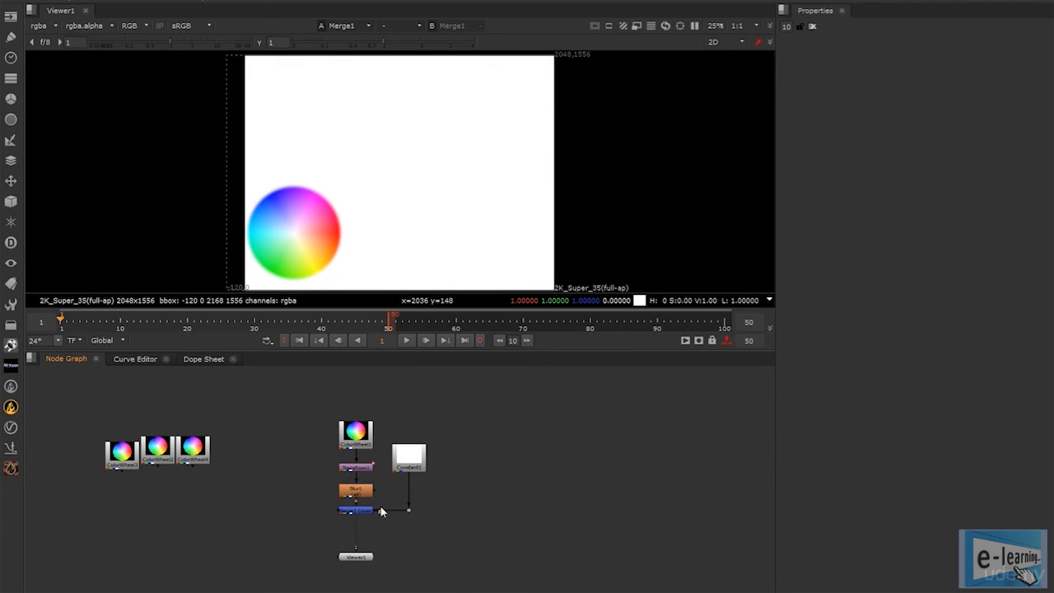
pyautogui.scroll(5, 367, 515)
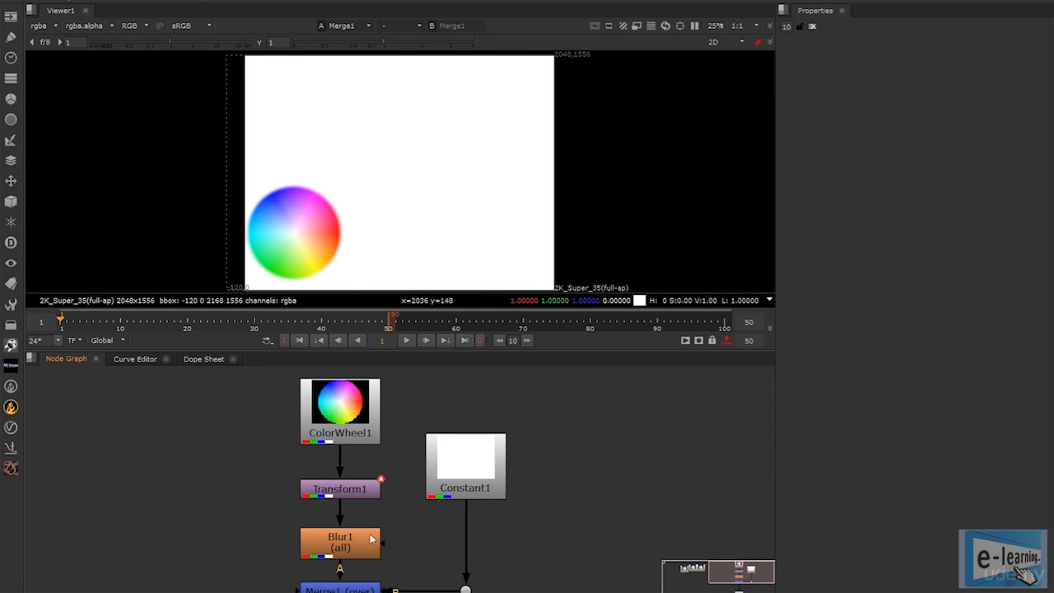
pyautogui.doubleClick(352, 498)
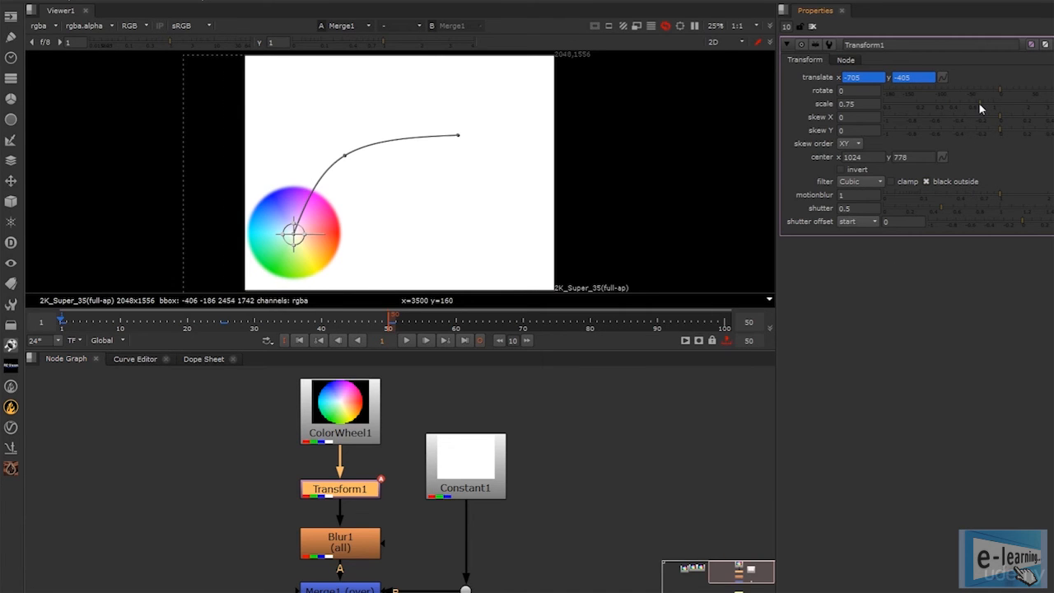
pyautogui.click(980, 108)
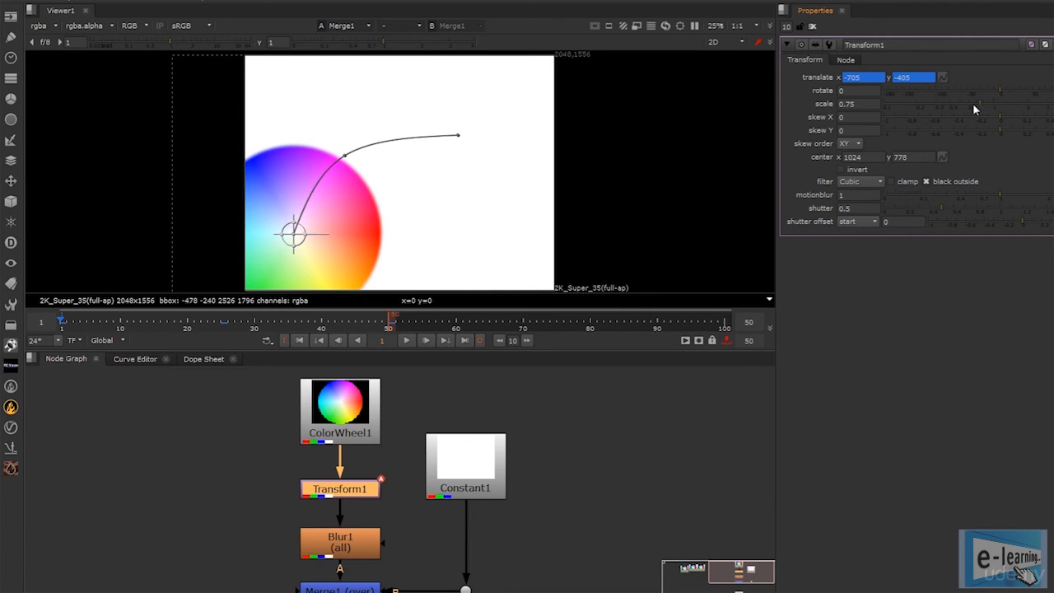
# - Try a skew Y of 0.23 and a rotation of 34 on Transform1, and return both to 0
pyautogui.moveTo(1001, 130); pyautogui.dragTo(1026, 129)
pyautogui.moveTo(1003, 93); pyautogui.dragTo(1024, 91)
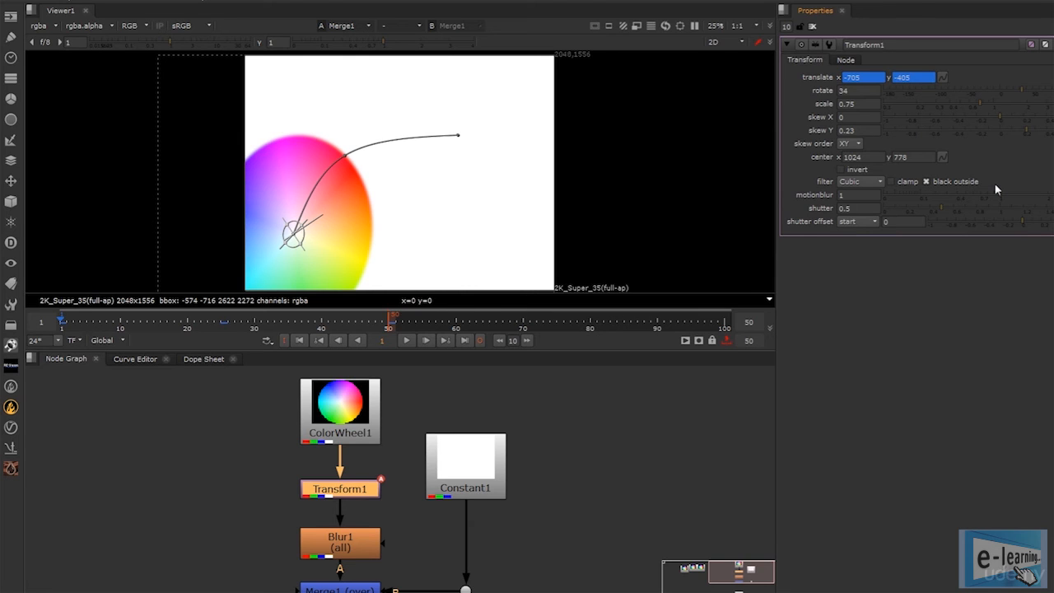
pyautogui.click(999, 129)
pyautogui.click(998, 106)
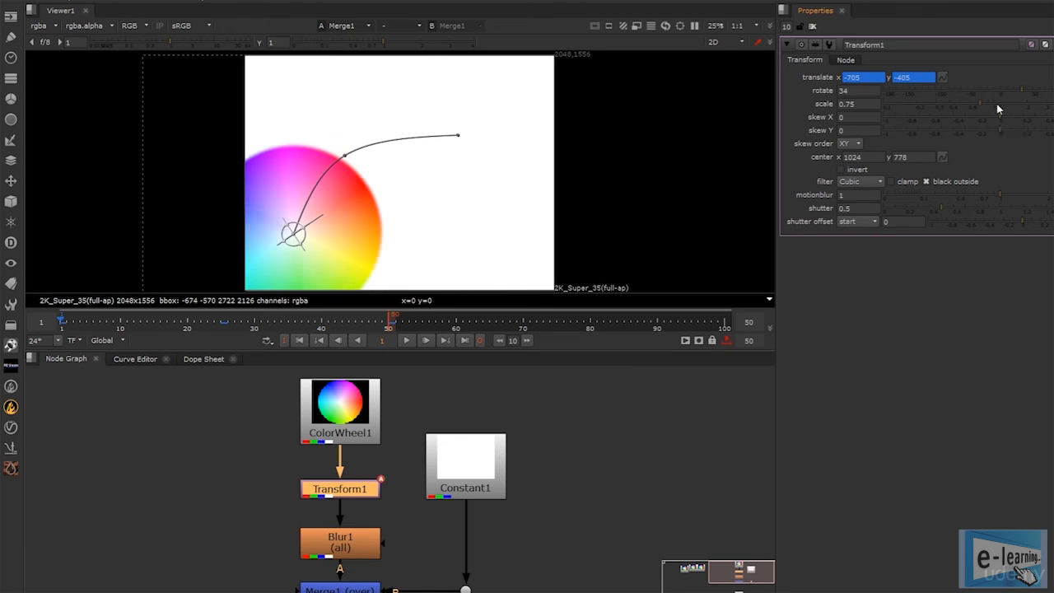
pyautogui.click(997, 93)
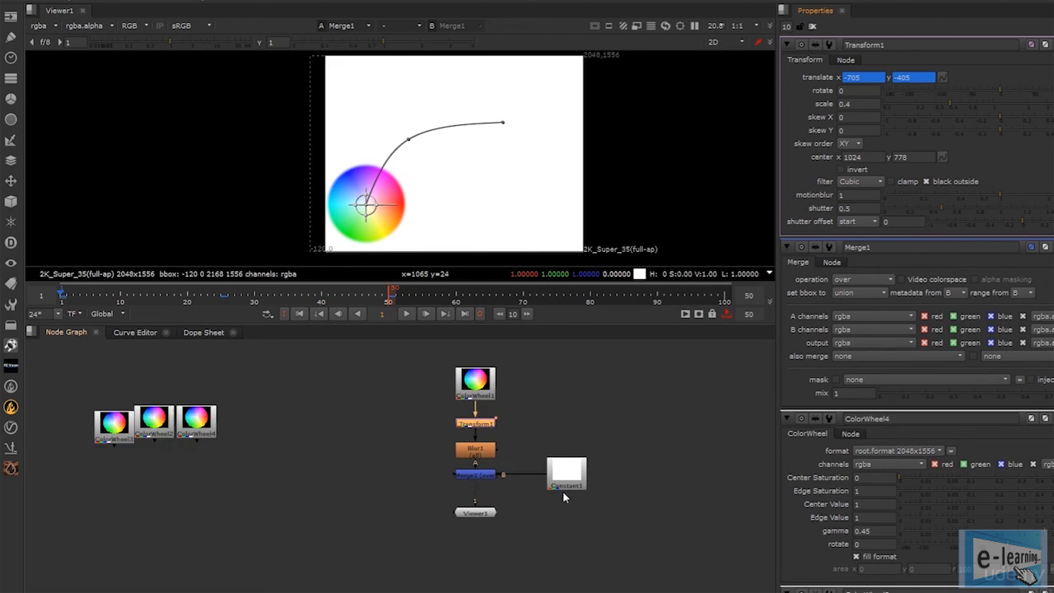
# - Move the Constant1 node farther to the right of Merge1 and clear the selection
pyautogui.scroll(5, 563, 491)
pyautogui.moveTo(565, 469); pyautogui.dragTo(616, 471)
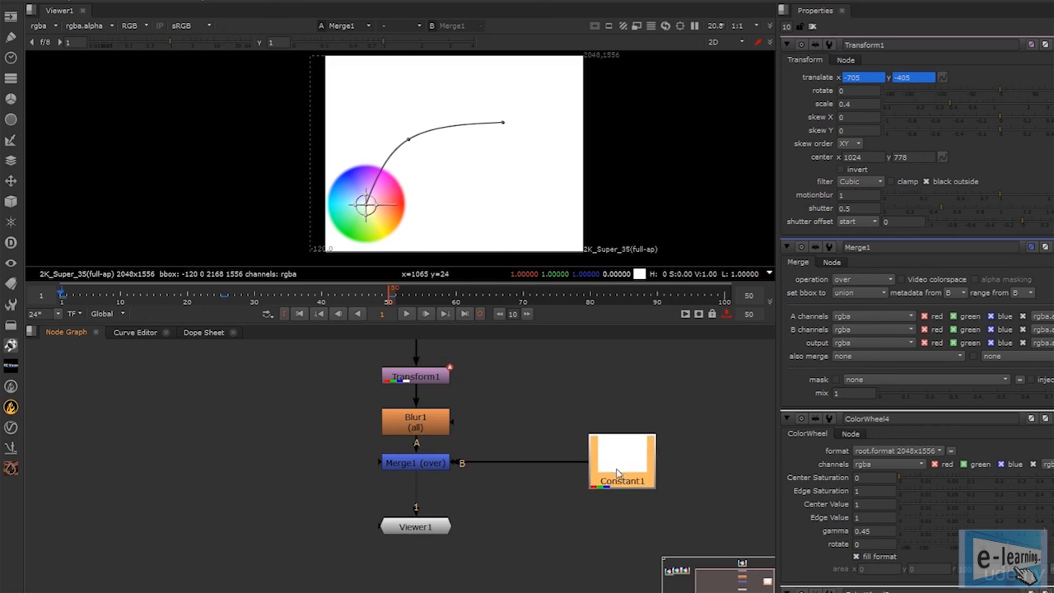
pyautogui.click(519, 497)
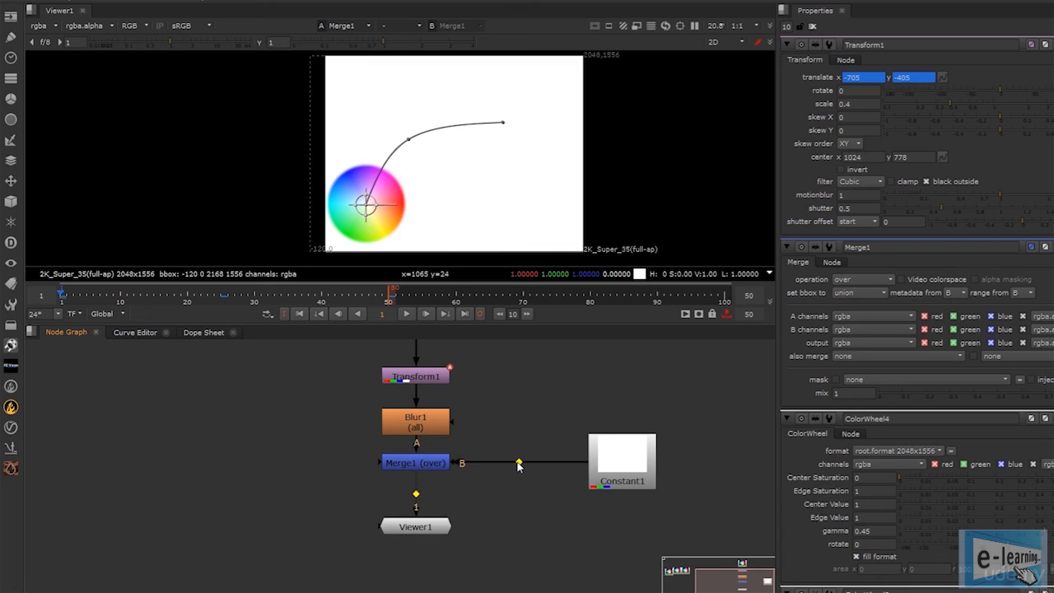
# - Insert a dot in the connection between Constant1 and Merge1's B input, and place Constant1 directly above the dot
pyautogui.keyDown('ctrl'); pyautogui.click(519, 464); pyautogui.keyUp('ctrl')
pyautogui.moveTo(518, 463); pyautogui.dragTo(524, 462)
pyautogui.moveTo(657, 454); pyautogui.dragTo(555, 387)
pyautogui.scroll(-1, 546, 391)
pyautogui.moveTo(546, 390); pyautogui.dragTo(548, 508, button='middle')
pyautogui.moveTo(527, 509); pyautogui.dragTo(527, 476)
pyautogui.moveTo(556, 538); pyautogui.dragTo(556, 497, button='middle')
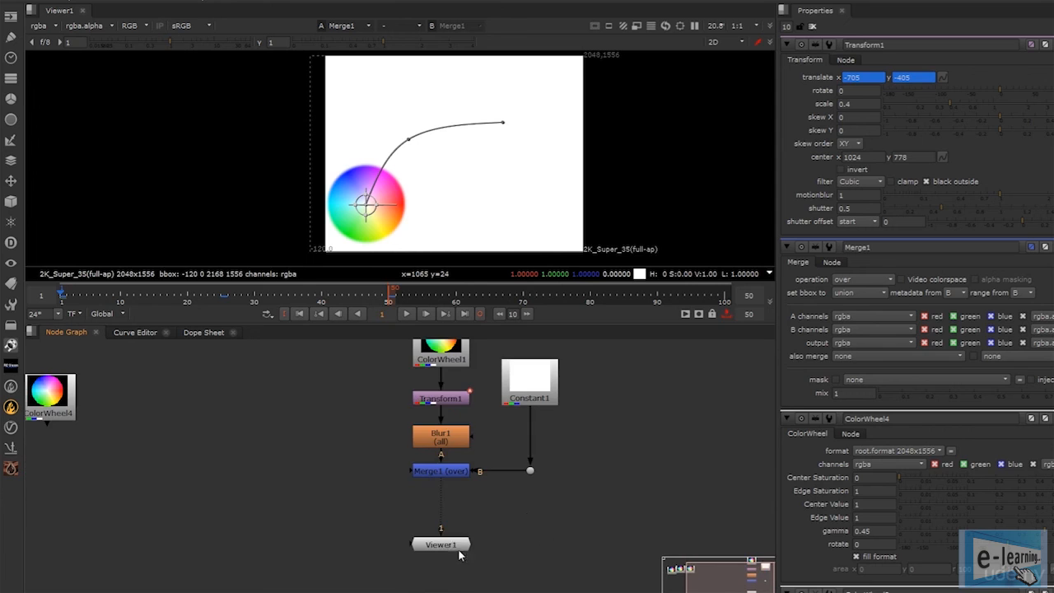
# - Move the Viewer1 node slightly left of the column below Merge1
pyautogui.click(442, 545)
pyautogui.moveTo(440, 552); pyautogui.dragTo(410, 556)
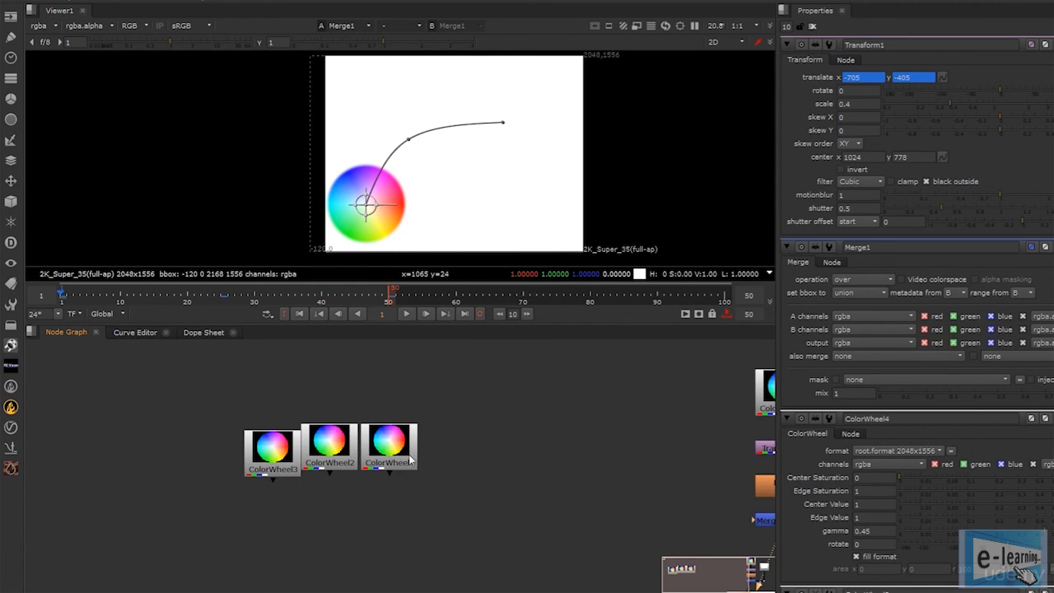
# - Spread the ColorWheel3, ColorWheel2 and ColorWheel4 nodes apart into a loose, unaligned triangle
pyautogui.moveTo(272, 449); pyautogui.dragTo(184, 374)
pyautogui.moveTo(329, 445); pyautogui.dragTo(183, 515)
pyautogui.moveTo(386, 446); pyautogui.dragTo(468, 433)
pyautogui.scroll(-1, 467, 441)
pyautogui.moveTo(465, 443); pyautogui.dragTo(493, 445, button='middle')
pyautogui.scroll(1, 492, 433)
pyautogui.scroll(-1, 490, 431)
pyautogui.scroll(-1, 490, 431)
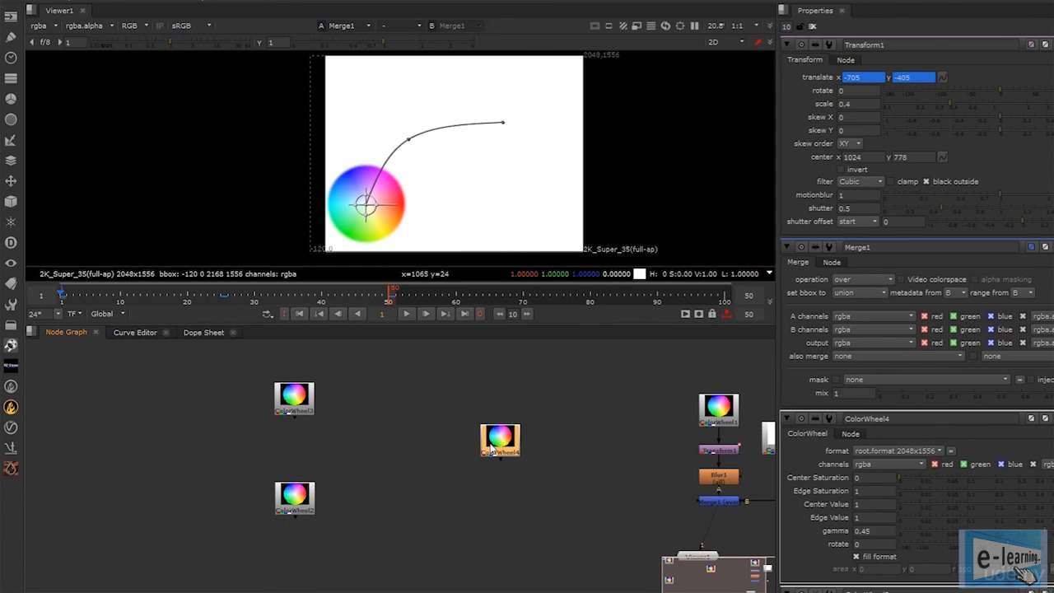
# - Auto-arrange the ColorWheel3, ColorWheel2 and ColorWheel4 nodes into an evenly spaced row, and clear the selection
pyautogui.scroll(-1, 493, 447)
pyautogui.moveTo(574, 365); pyautogui.dragTo(250, 542)
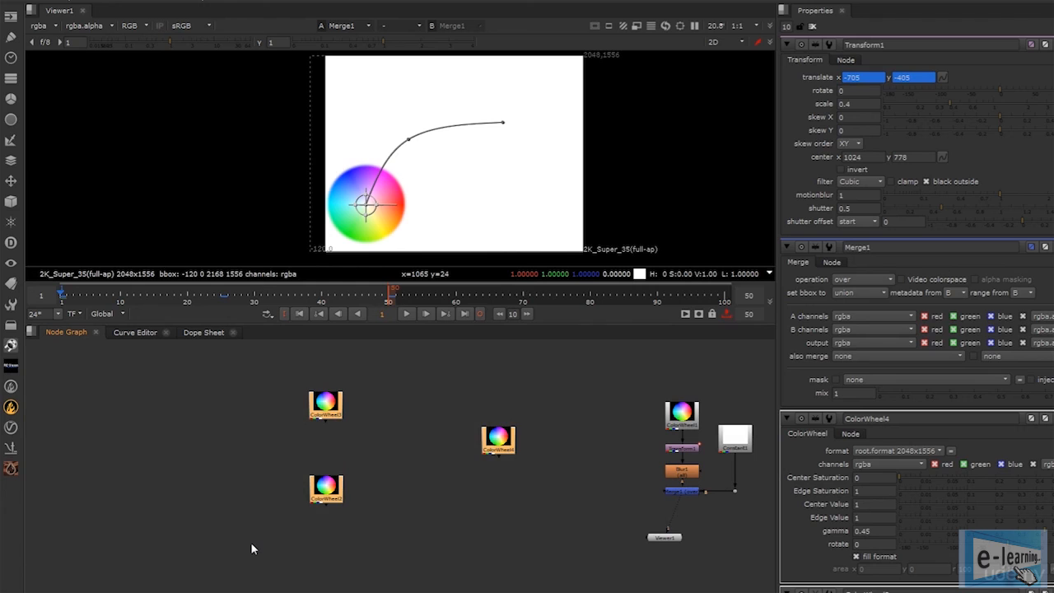
pyautogui.press('l')
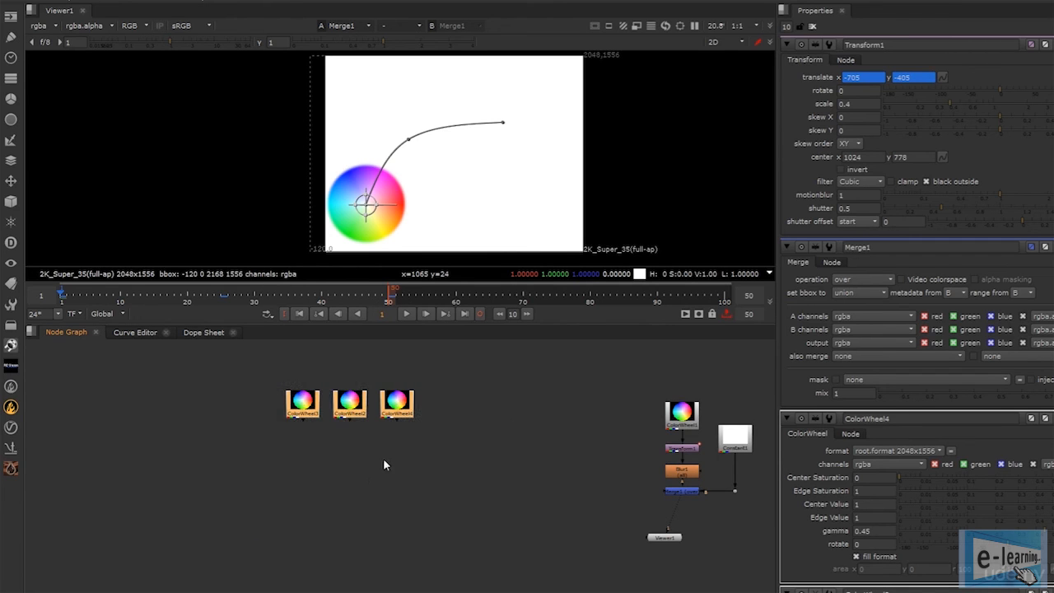
pyautogui.scroll(4, 389, 446)
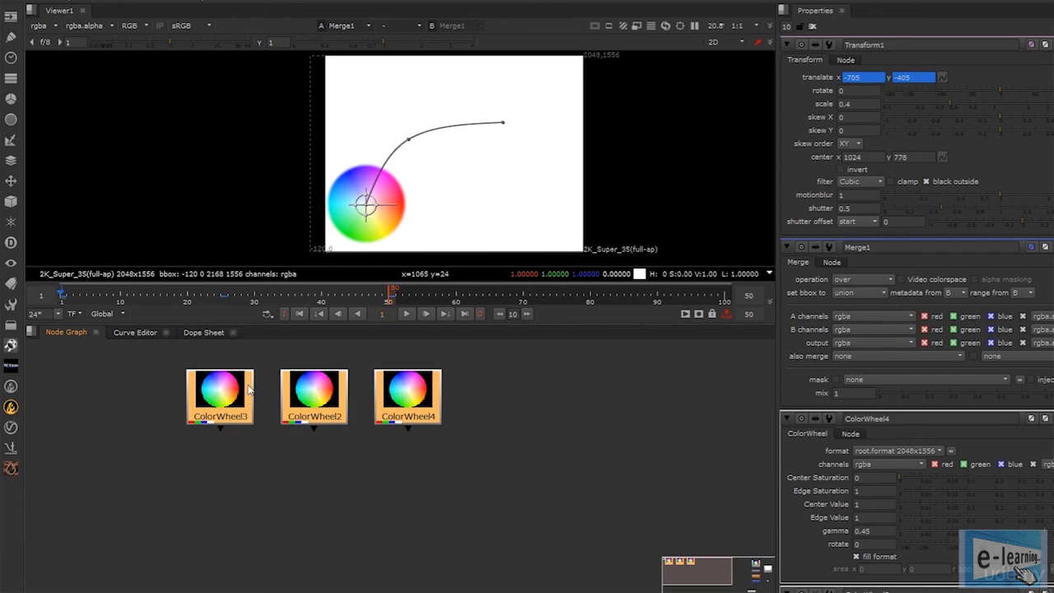
pyautogui.click(333, 483)
# - Select the Constant1 node beside the main node column
pyautogui.scroll(-4, 336, 481)
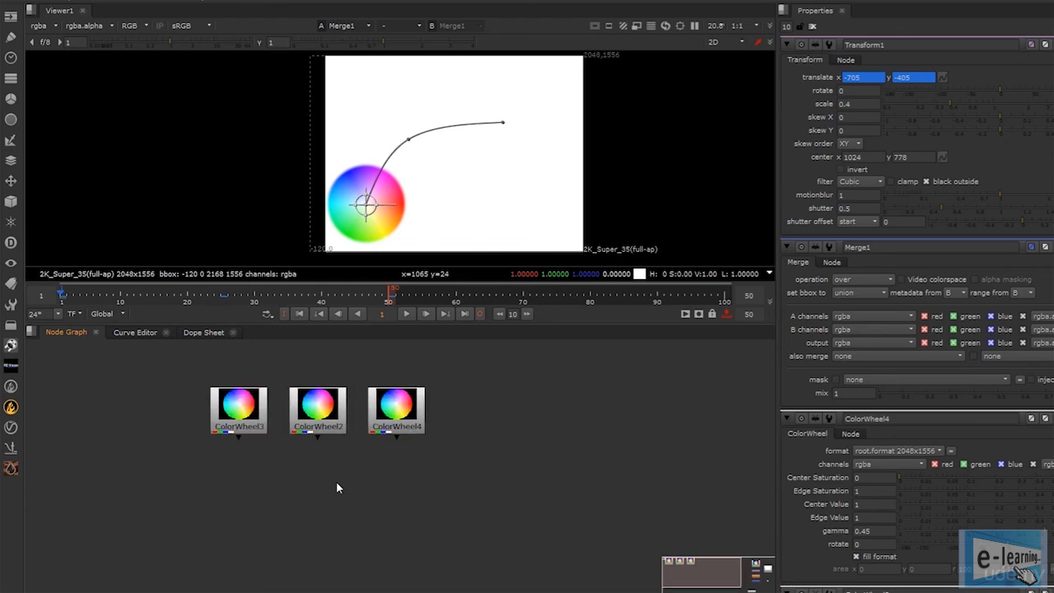
pyautogui.moveTo(498, 478); pyautogui.dragTo(304, 453, button='middle')
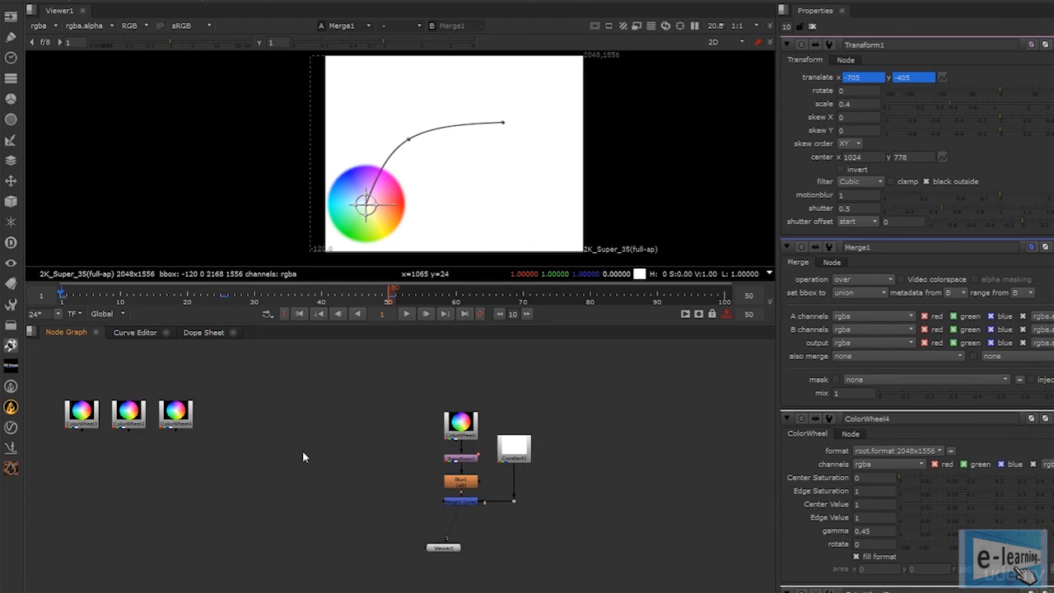
pyautogui.moveTo(590, 384); pyautogui.dragTo(537, 505)
pyautogui.scroll(-5, 577, 488)
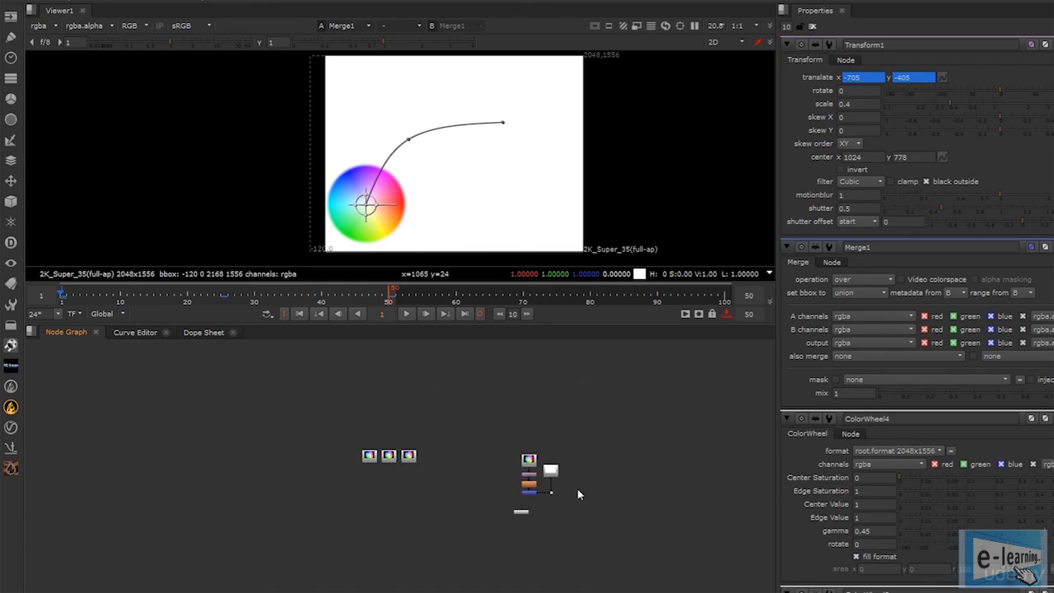
pyautogui.moveTo(576, 488); pyautogui.dragTo(410, 441, button='middle')
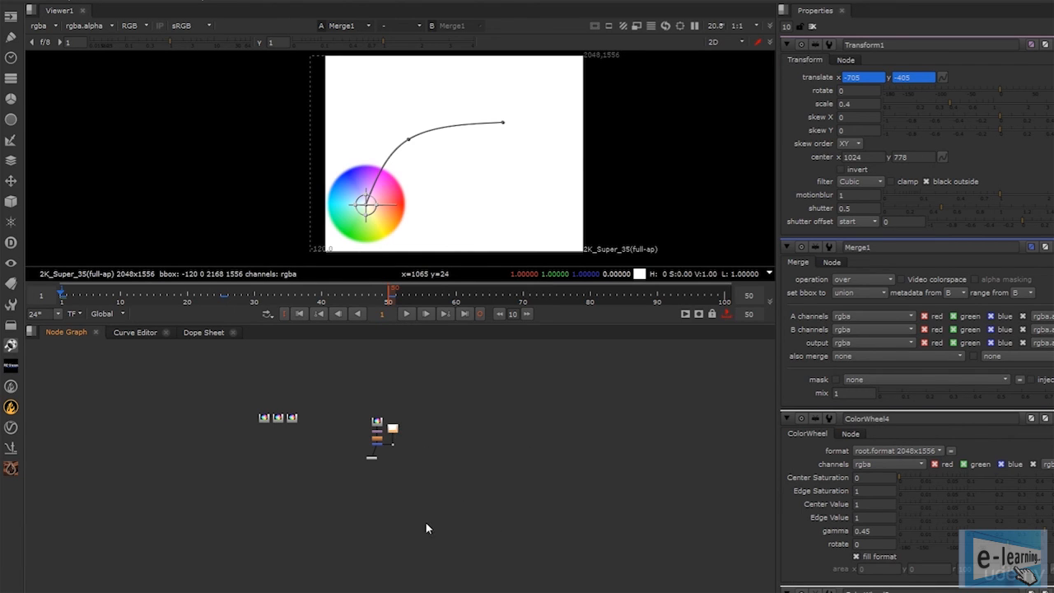
pyautogui.scroll(5, 426, 528)
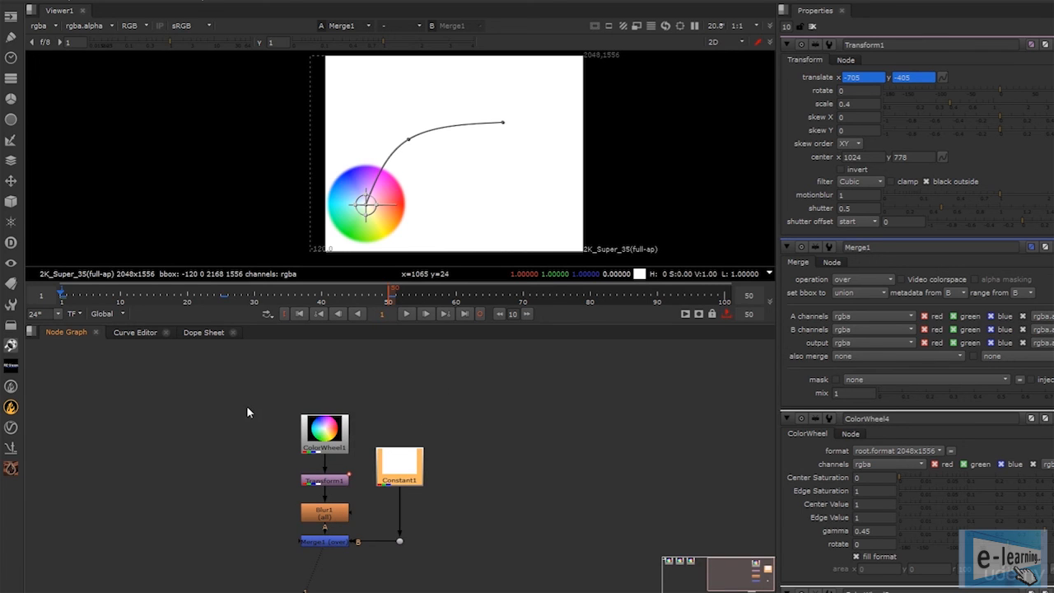